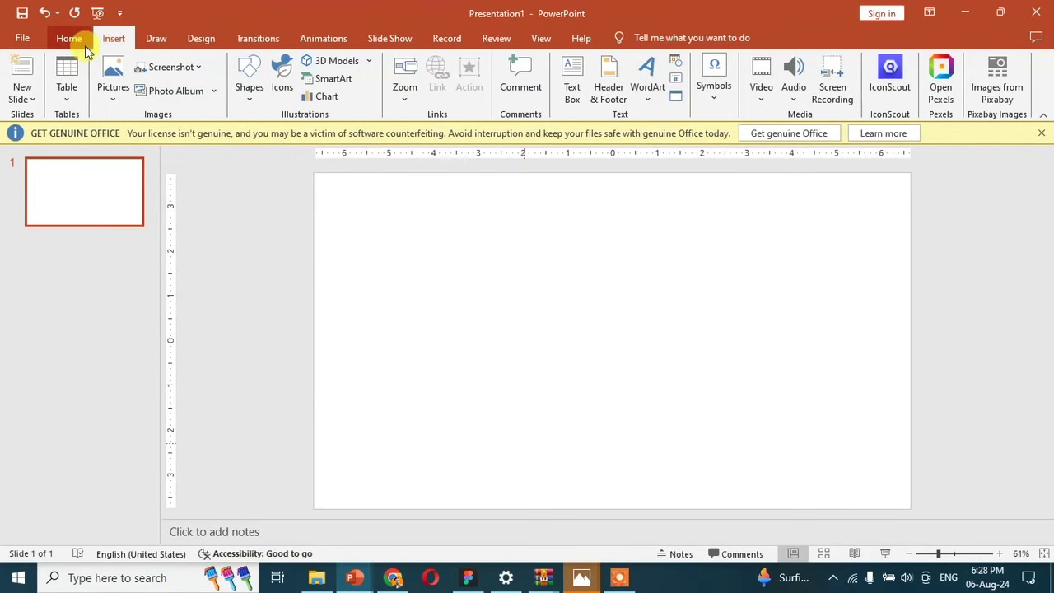
Draw a vertical line about 4.67" tall on the left part of the blank slide.
left_click(84, 46)
left_click(115, 38)
left_click(248, 88)
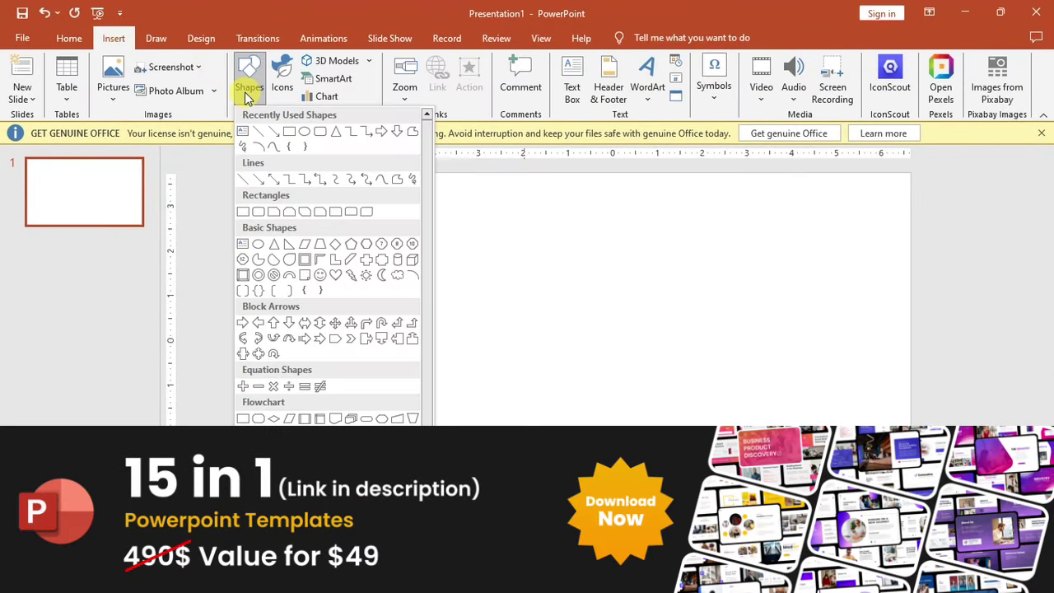
left_click(262, 130)
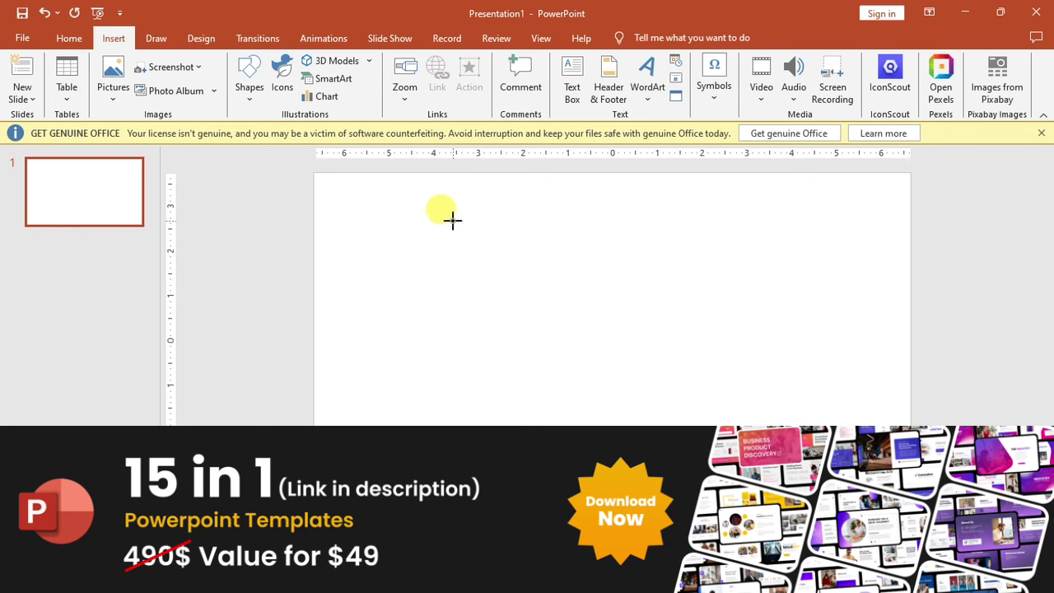
left_click_drag(453, 219, 447, 431)
left_click_drag(447, 336, 416, 337)
Set the vertical line's outline weight to 3 pt and shift the line slightly left and down.
left_click(420, 79)
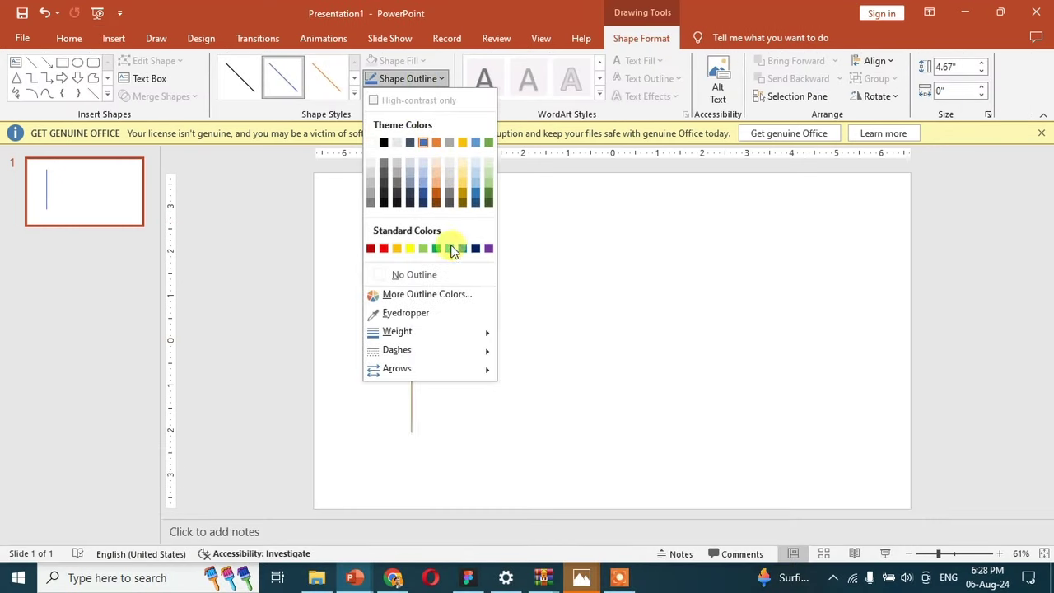
mouse_move(466, 332)
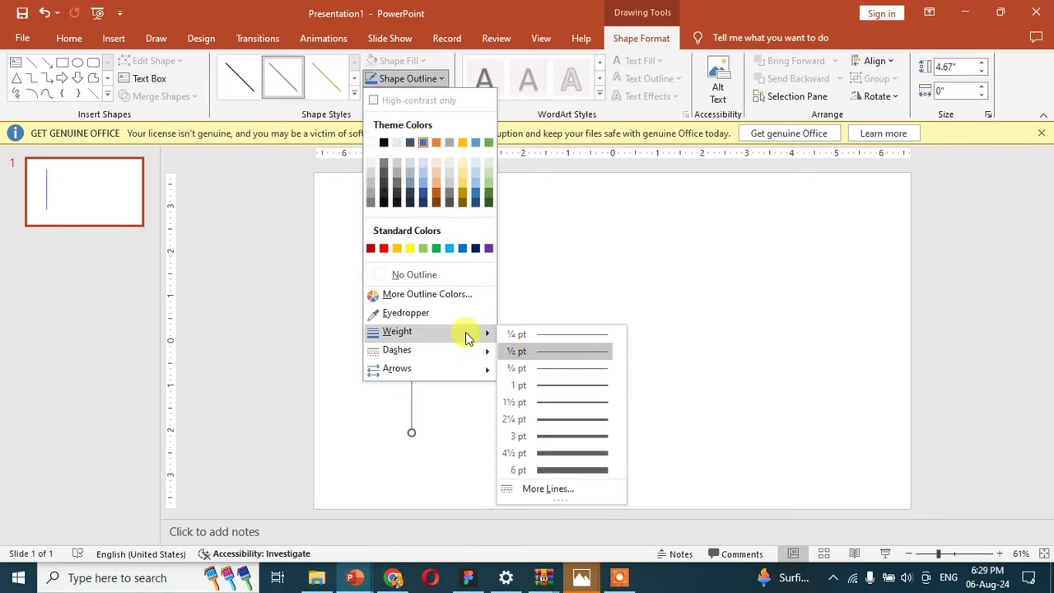
left_click(565, 433)
left_click_drag(409, 309, 406, 321)
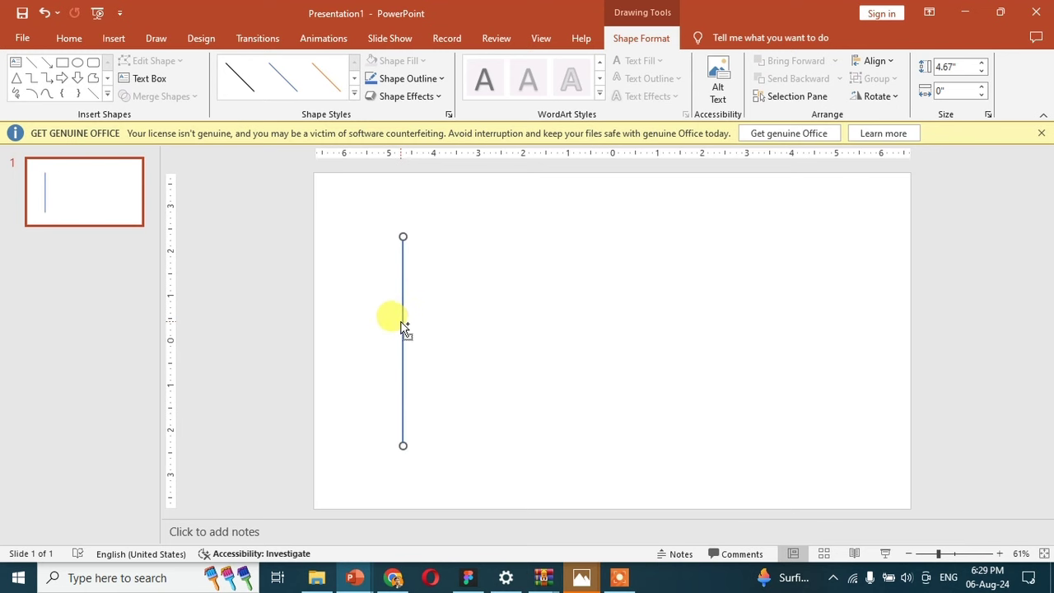
Duplicate the line and turn the copy into a horizontal axis about 7.26" long from the vertical line's lower end.
key("ctrl+d")
left_click_drag(409, 243, 535, 299)
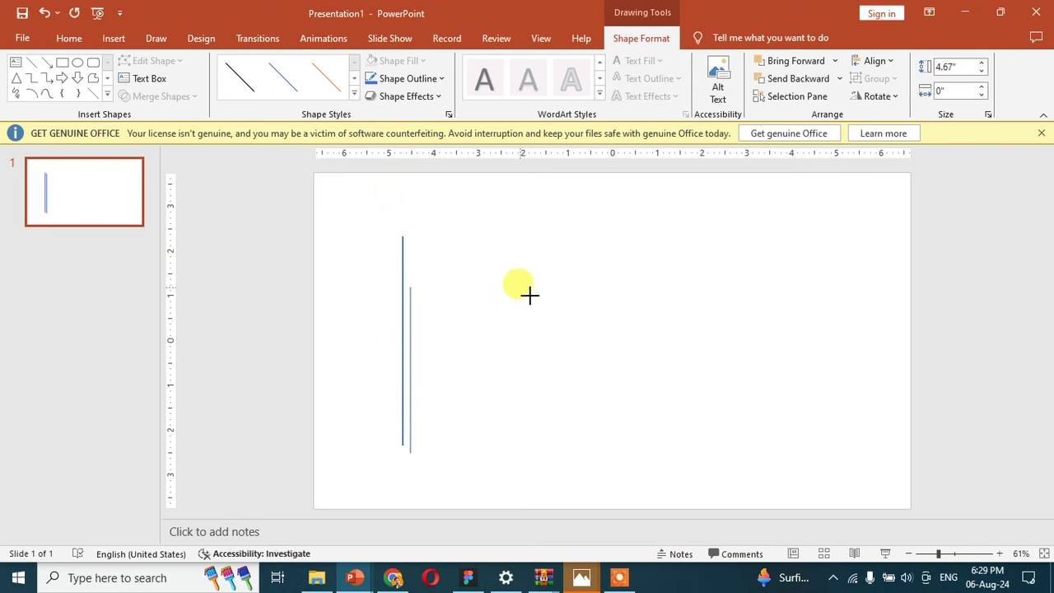
left_click_drag(541, 349, 679, 446)
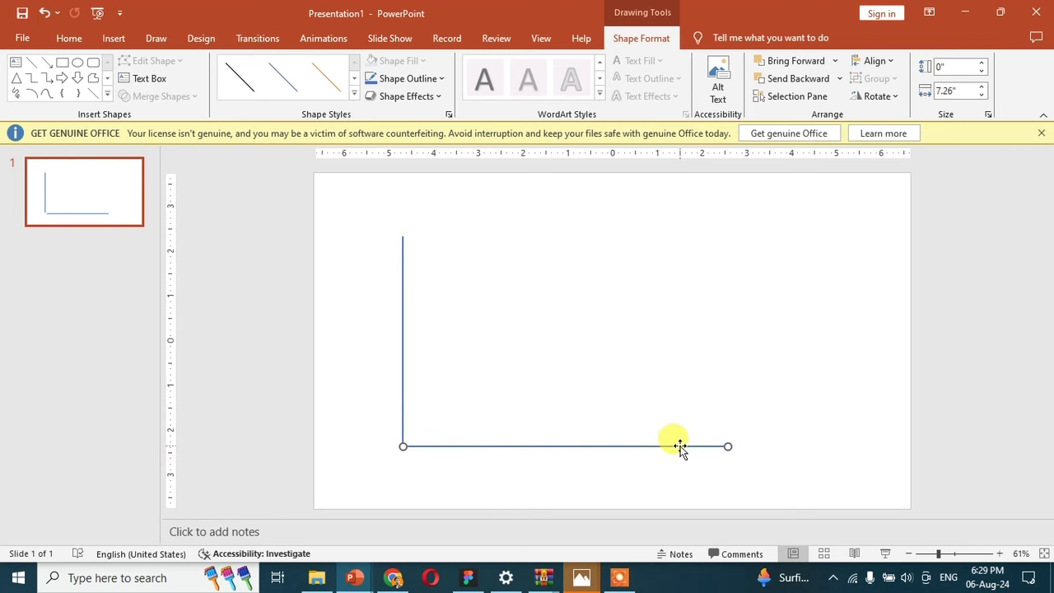
Nudge the horizontal line so its left end meets the vertical line's lower end in a clean corner.
scroll(418, 468, "up", 10, "ctrl")
left_click_drag(403, 503, 318, 508)
left_click(349, 359)
left_click(329, 333)
key("ctrl+Left")
key("ctrl+Up")
key("ctrl+Up")
left_click(346, 385)
left_click(345, 329)
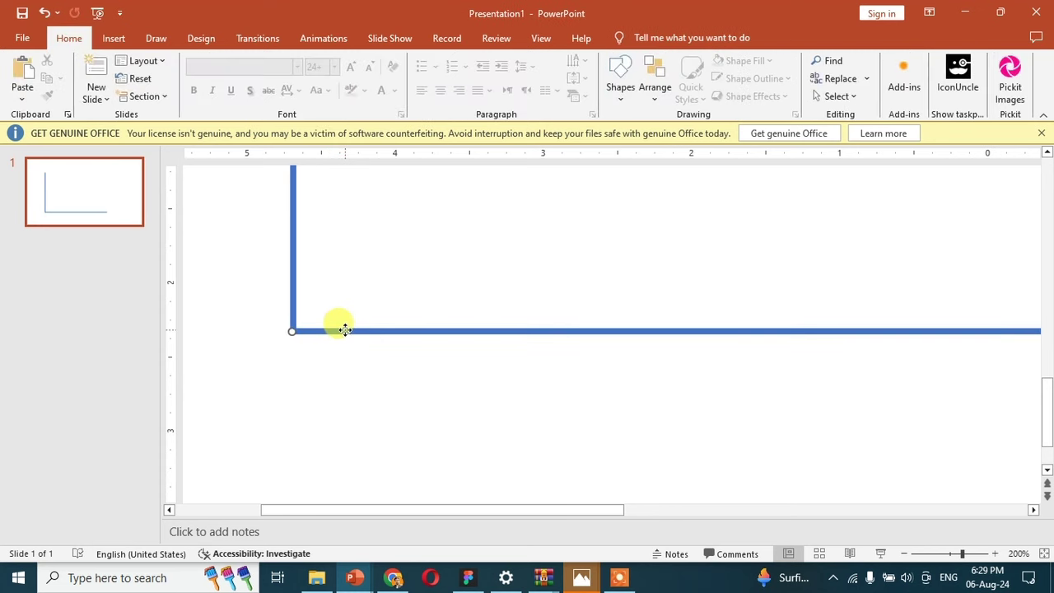
left_click(344, 376)
left_click(334, 331)
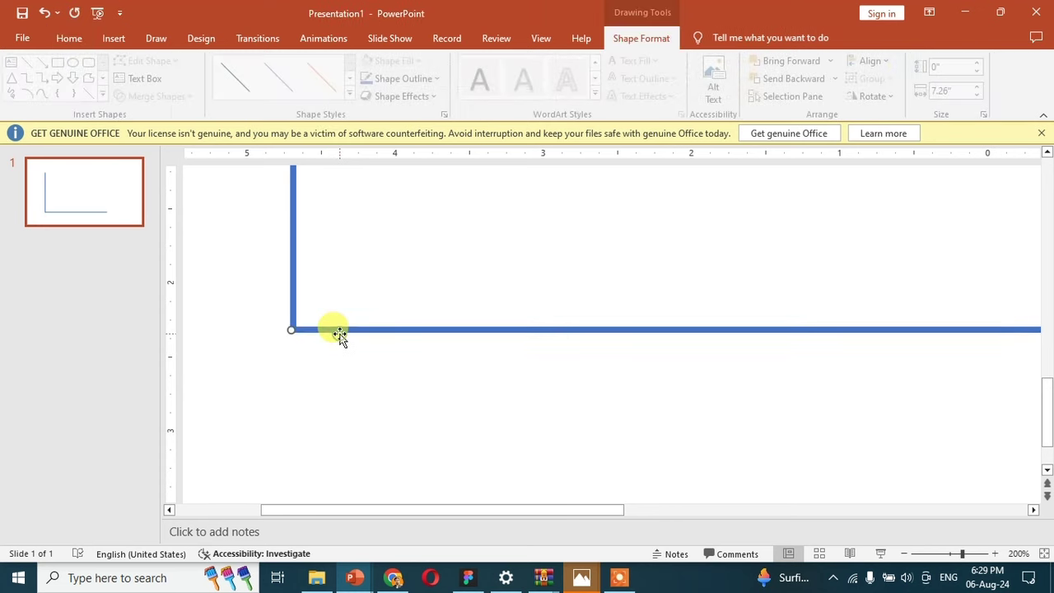
left_click(349, 383)
scroll(349, 383, "down", 10, "ctrl")
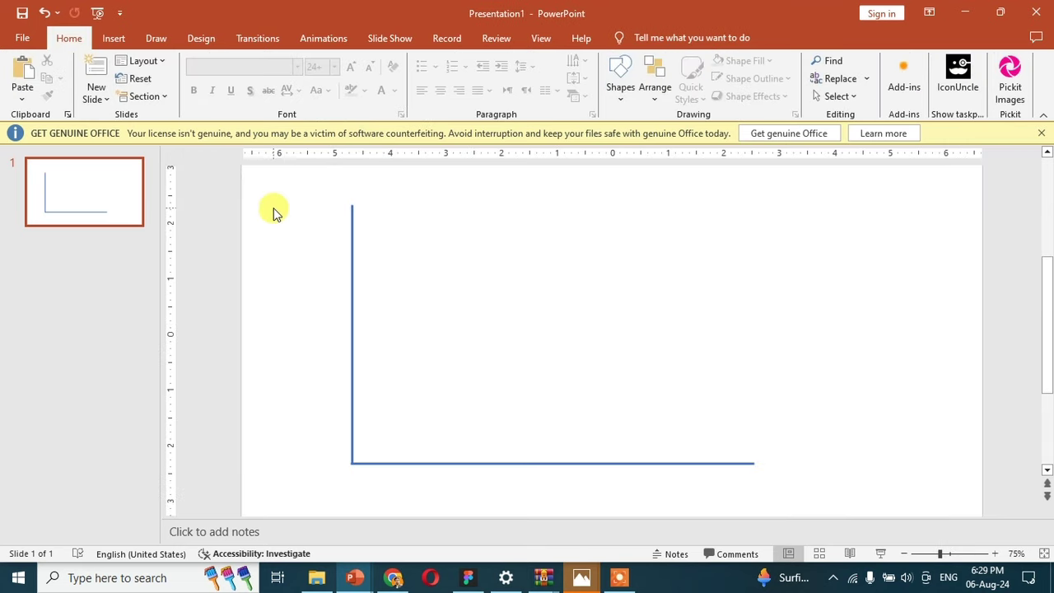
Select both axis lines and move them right toward the middle of the slide.
left_click_drag(275, 212, 848, 509)
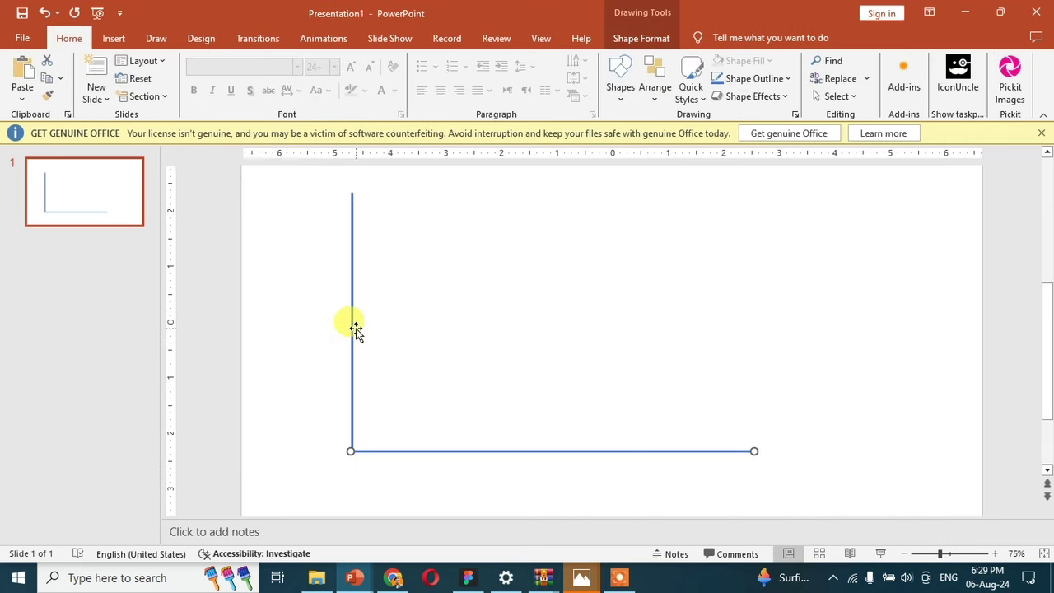
left_click_drag(491, 459, 565, 461)
left_click(573, 326)
scroll(551, 321, "down", 2, "ctrl")
Format the slide background with a solid near-black grey fill.
right_click(568, 278)
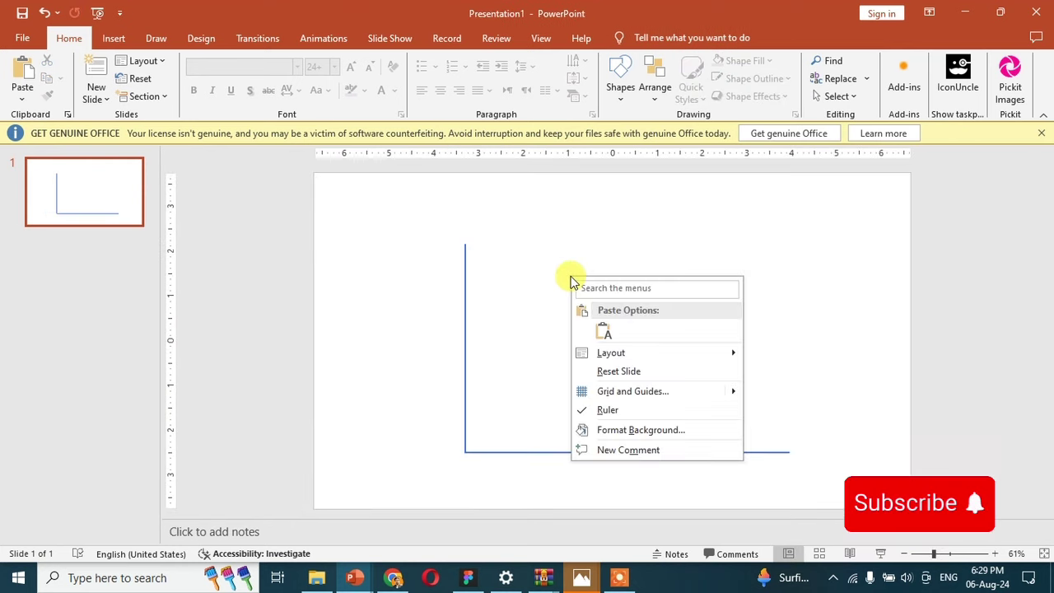
left_click(632, 432)
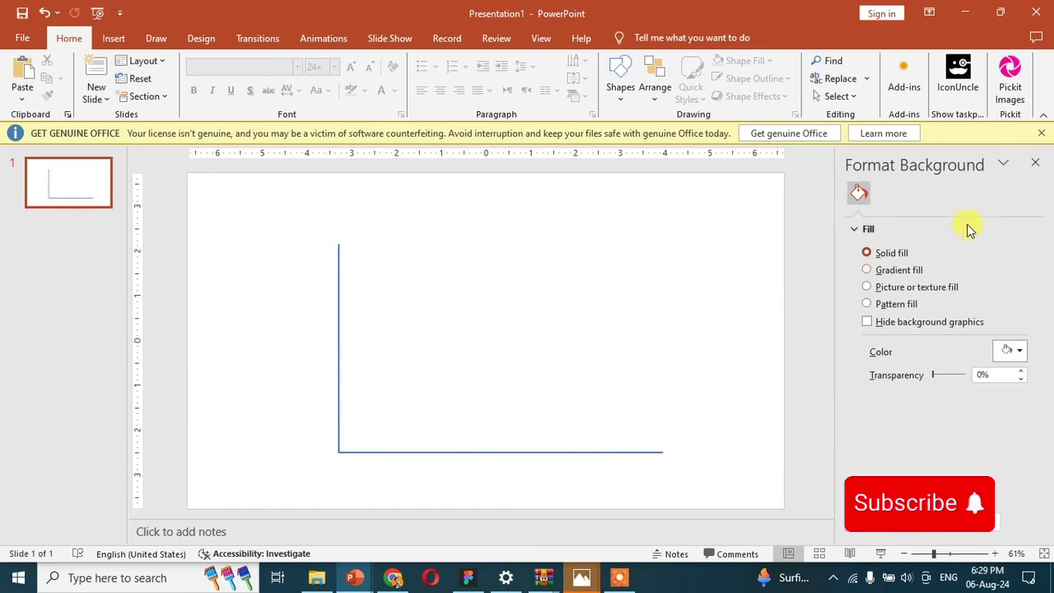
left_click(1010, 352)
left_click(939, 251)
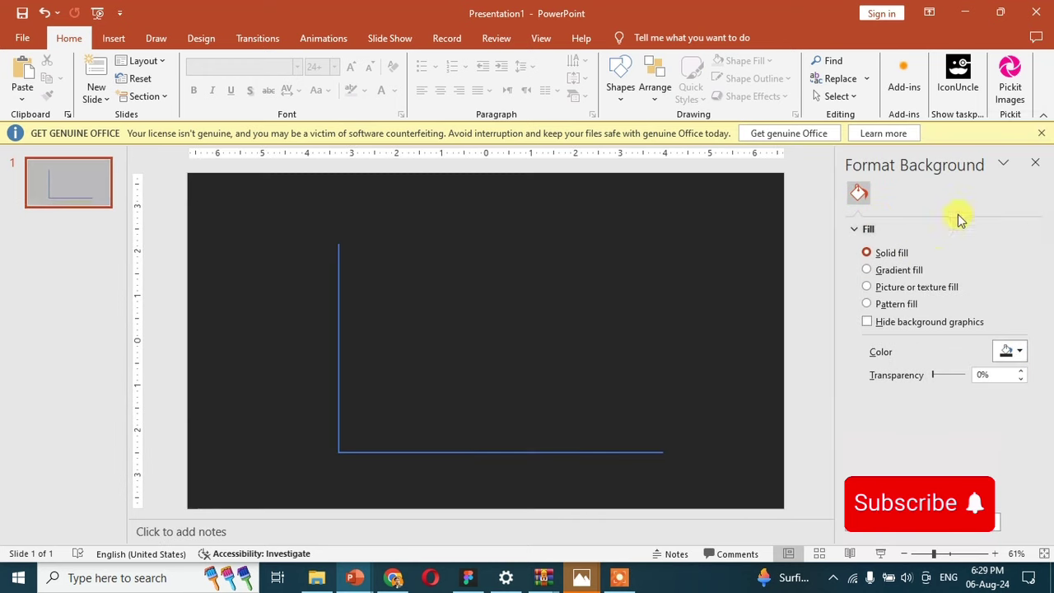
left_click(1034, 165)
Change the outline color of both axis lines to white.
left_click(464, 299)
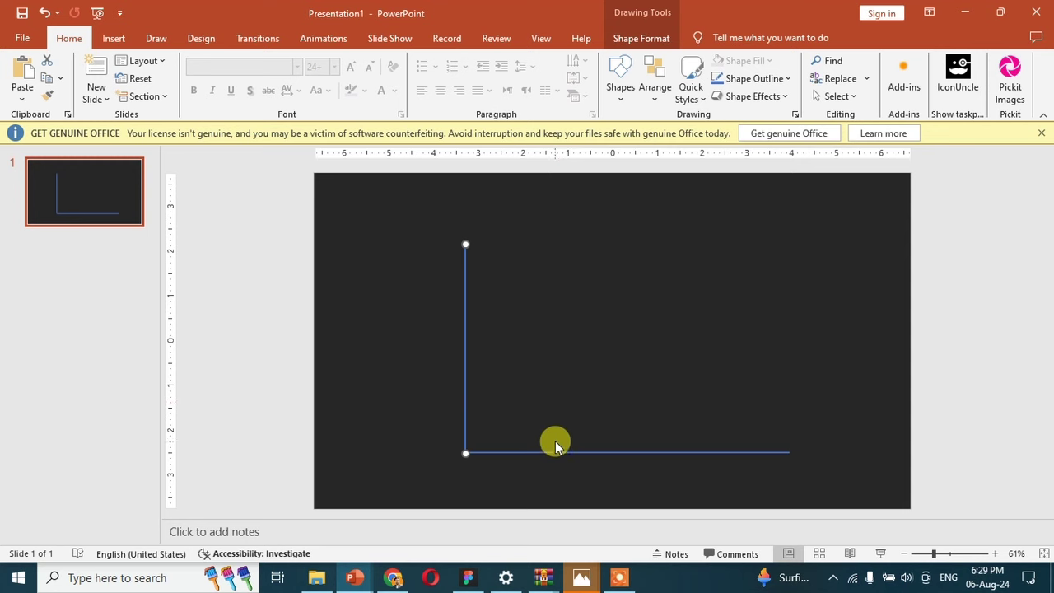
left_click(749, 79)
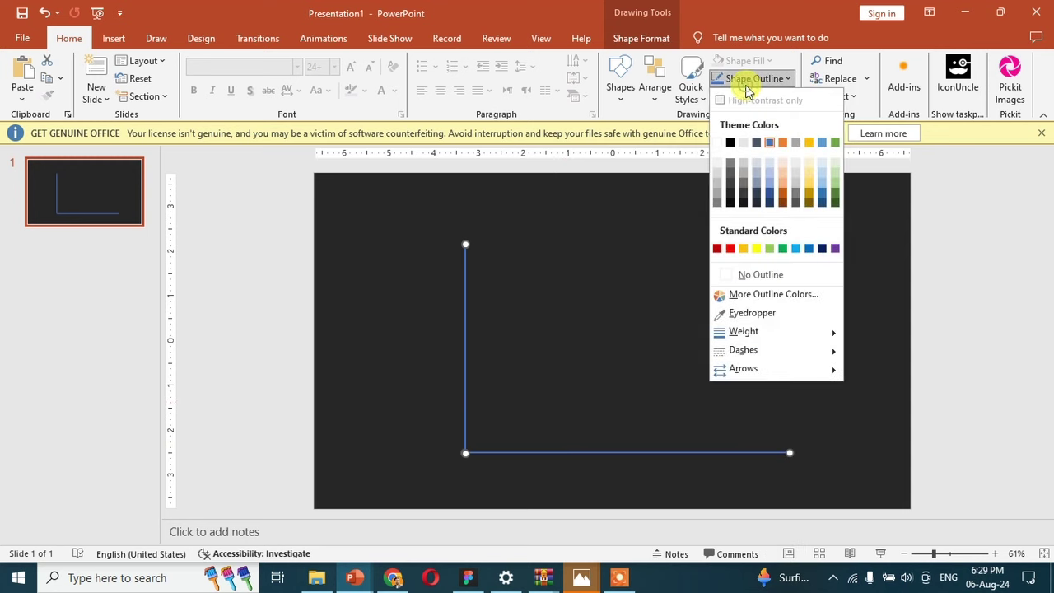
left_click(725, 143)
left_click(662, 248)
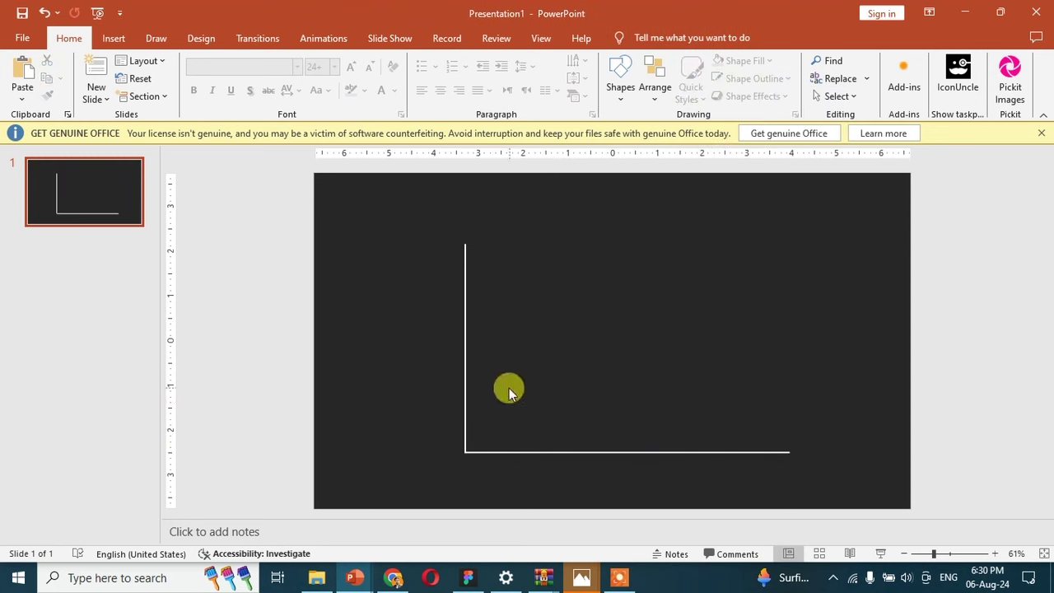
Add a text box containing 0 near the lower left of the axes.
left_click(113, 38)
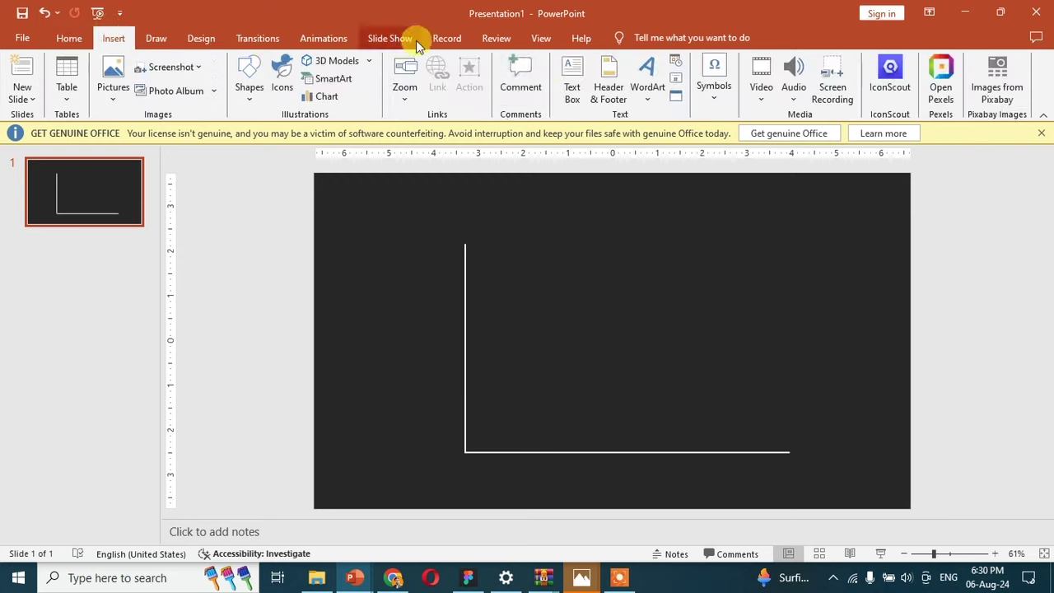
left_click(571, 89)
left_click(411, 463)
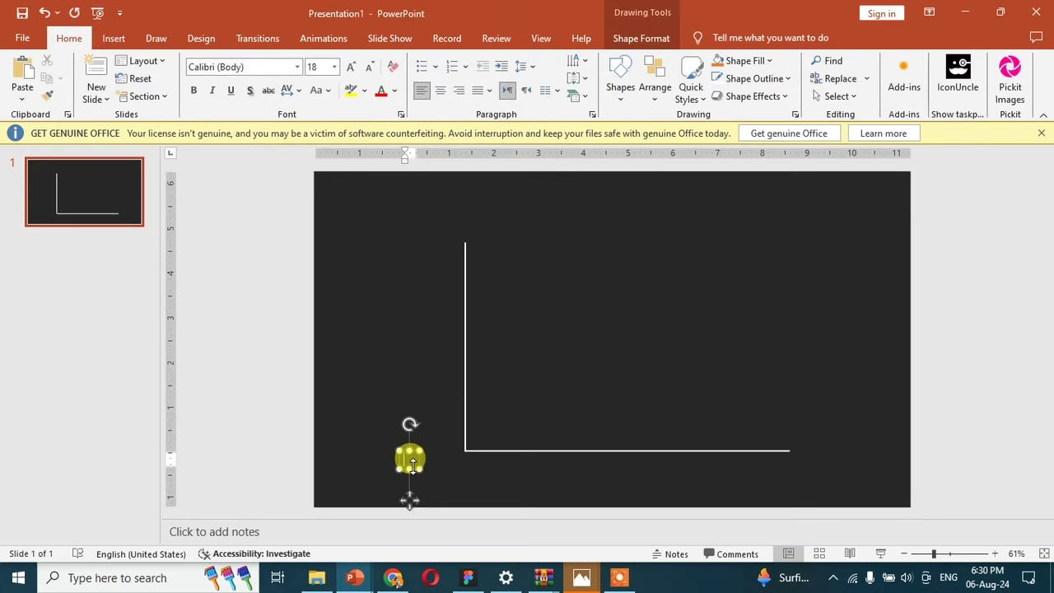
left_click(413, 464)
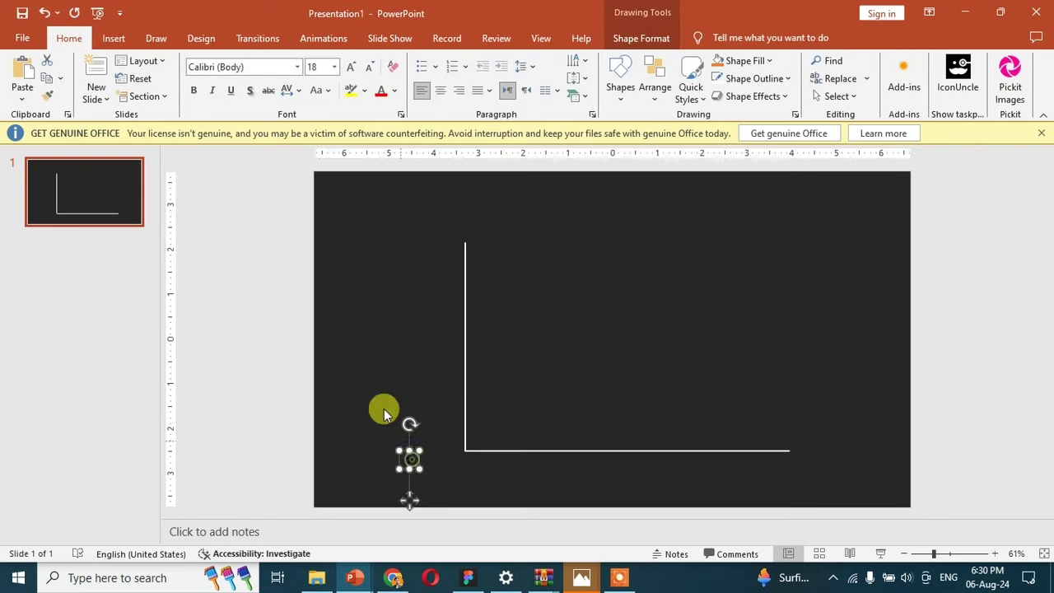
Format the 0 label in white 14 pt Poppins and place it beside the corner where the axes meet.
left_click(369, 66)
left_click(369, 66)
left_click(395, 91)
left_click(377, 161)
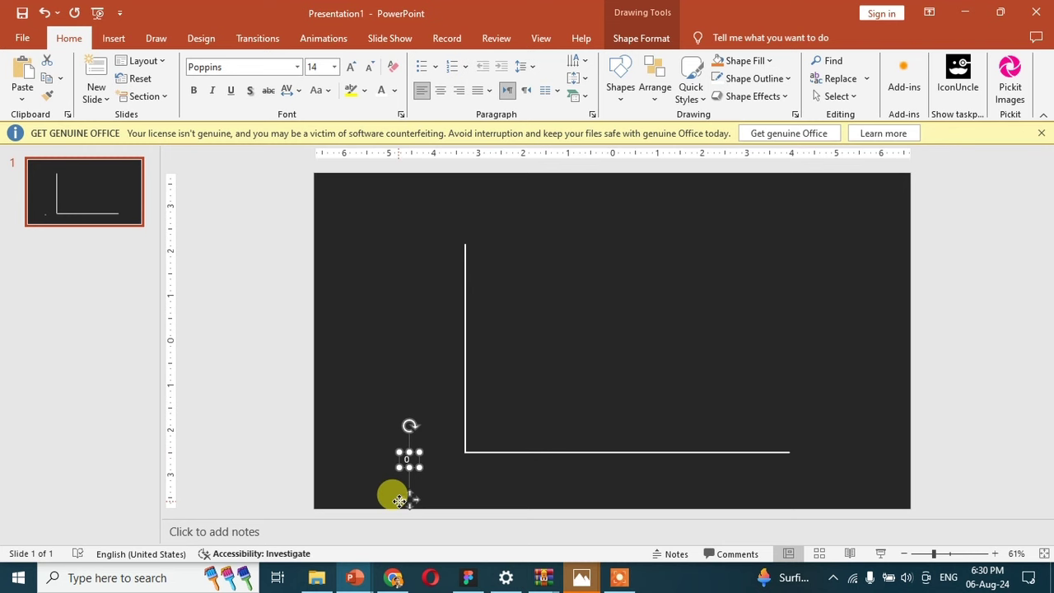
left_click_drag(400, 500, 437, 502)
left_click(428, 488)
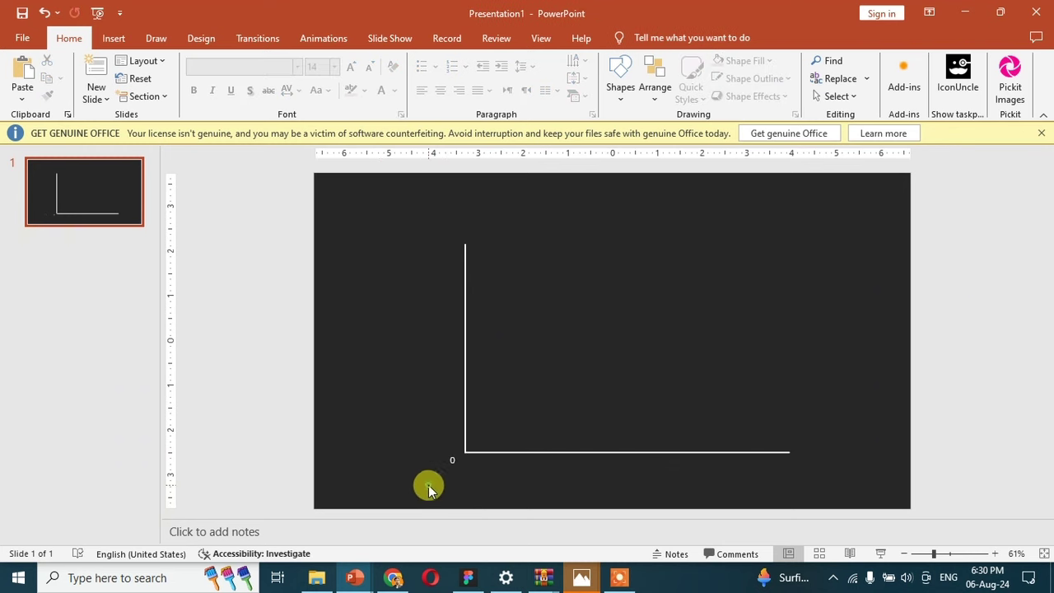
Duplicate the 0 label into six evenly spaced copies up the left side of the vertical axis.
left_click(453, 455)
key("ctrl+d")
left_click_drag(461, 501, 454, 428)
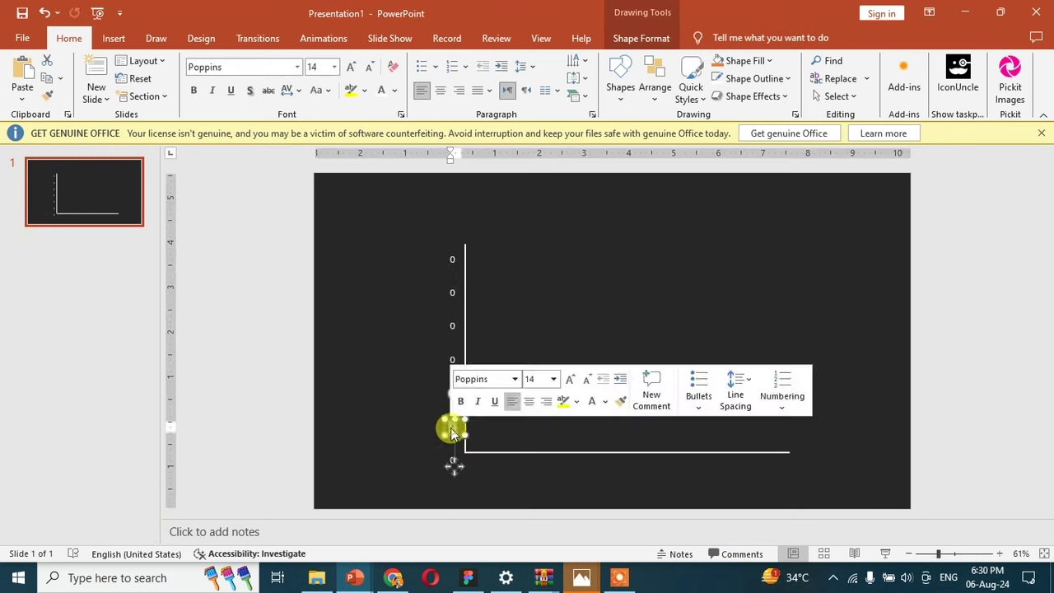
Renumber the vertical axis copies upward from 10 to 60 in steps of 10, each fitting on one line.
left_click(411, 370)
left_click(444, 327)
type("0")
double_click(452, 259)
type("60")
left_click(445, 259)
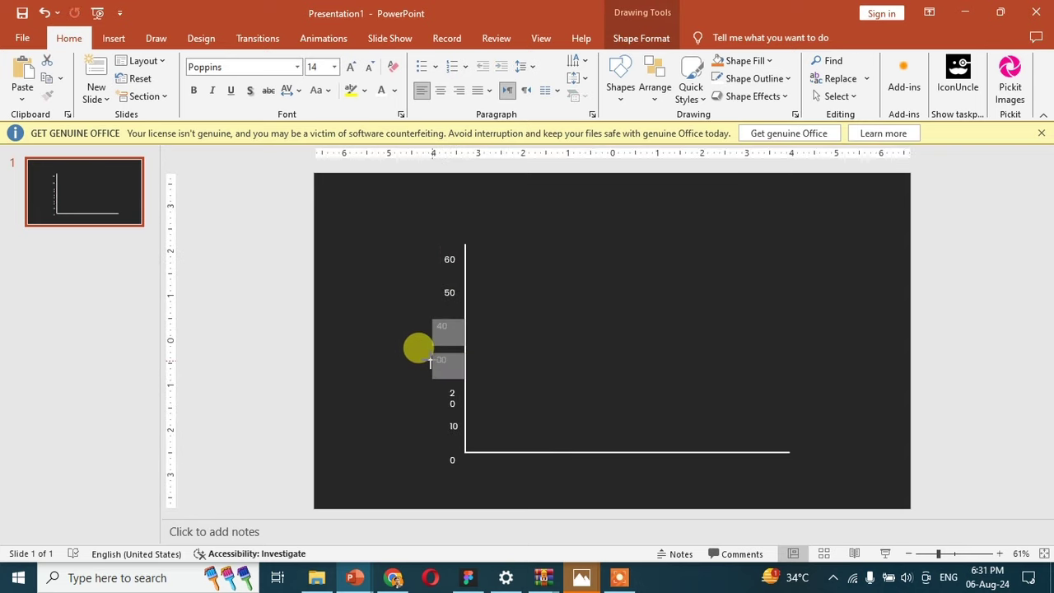
left_click(418, 412)
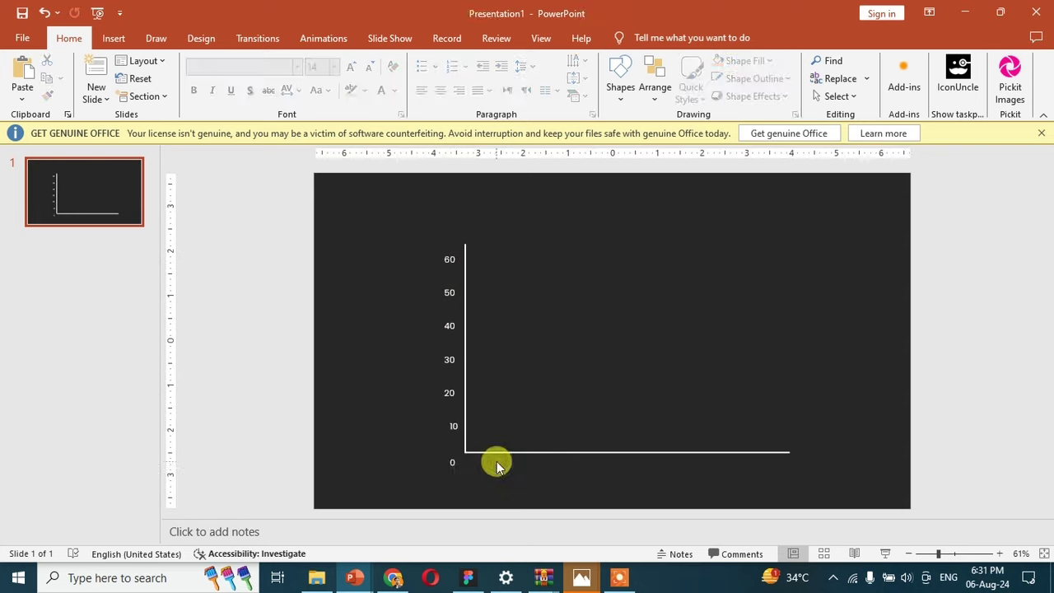
Duplicate the 0 label into twelve evenly spaced copies below the horizontal axis.
left_click_drag(456, 466, 486, 497)
key("ctrl+d")
key("ctrl+d")
key("ctrl+d")
key("ctrl+d")
key("ctrl+d")
key("ctrl+d")
key("ctrl+d")
key("ctrl+d")
key("ctrl+d")
key("ctrl+d")
key("ctrl+d")
Renumber the labels below the horizontal axis from 1 to 12, left to right.
double_click(482, 460)
type("1")
double_click(510, 460)
type("2")
double_click(535, 460)
type("3")
double_click(562, 461)
type("4")
double_click(589, 460)
type("5")
double_click(617, 460)
type("8")
double_click(700, 460)
type("9")
double_click(727, 460)
type("10")
double_click(755, 460)
type("11")
double_click(782, 461)
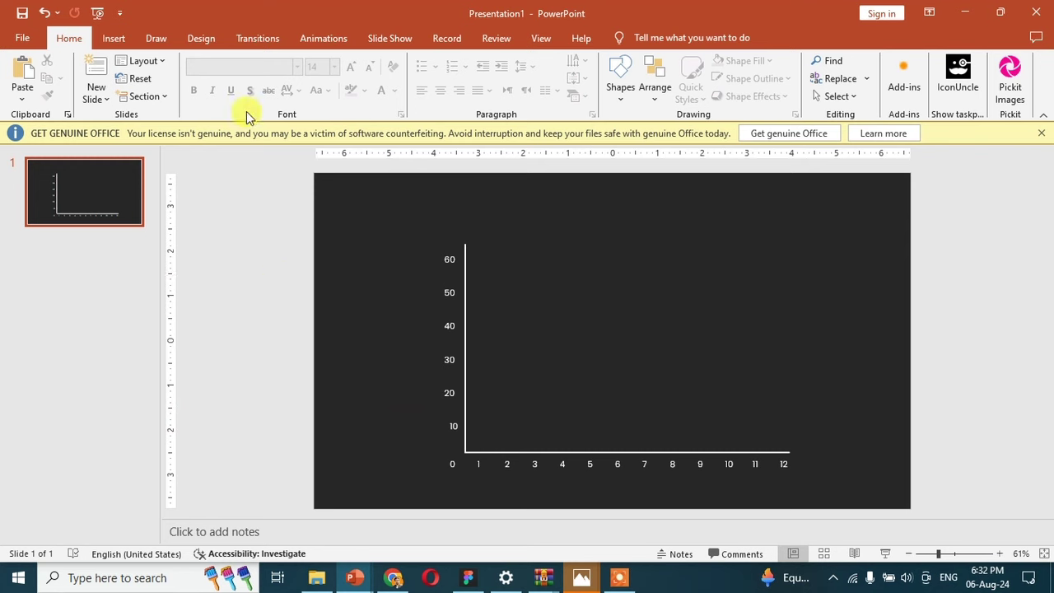
Add a text box reading Years and center it below the horizontal axis numbers.
left_click(114, 38)
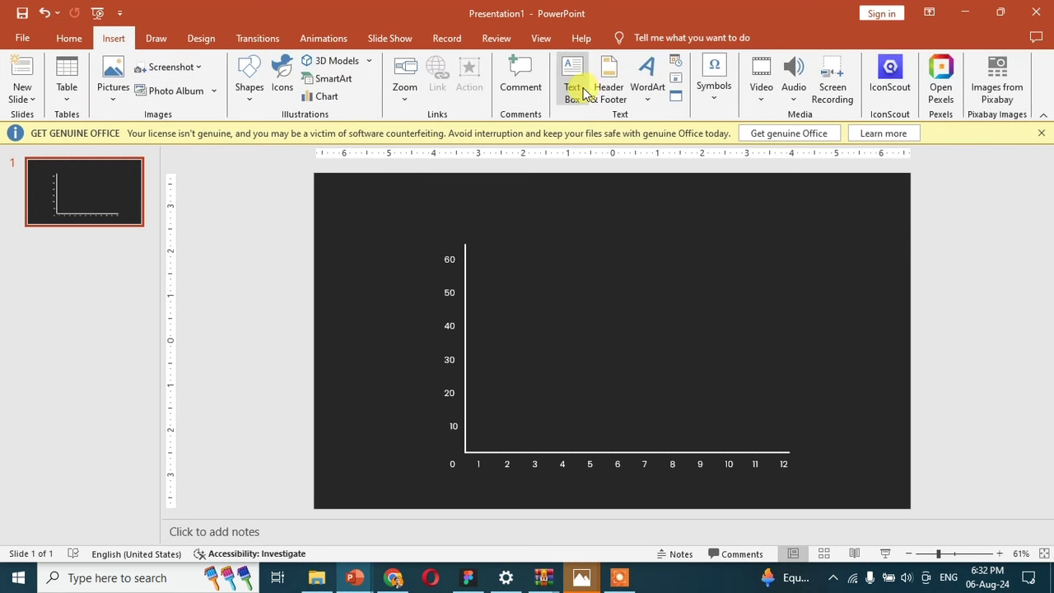
left_click(572, 90)
mouse_move(344, 285)
left_mouse_down()
mouse_move(357, 352)
mouse_move(369, 358)
left_mouse_up()
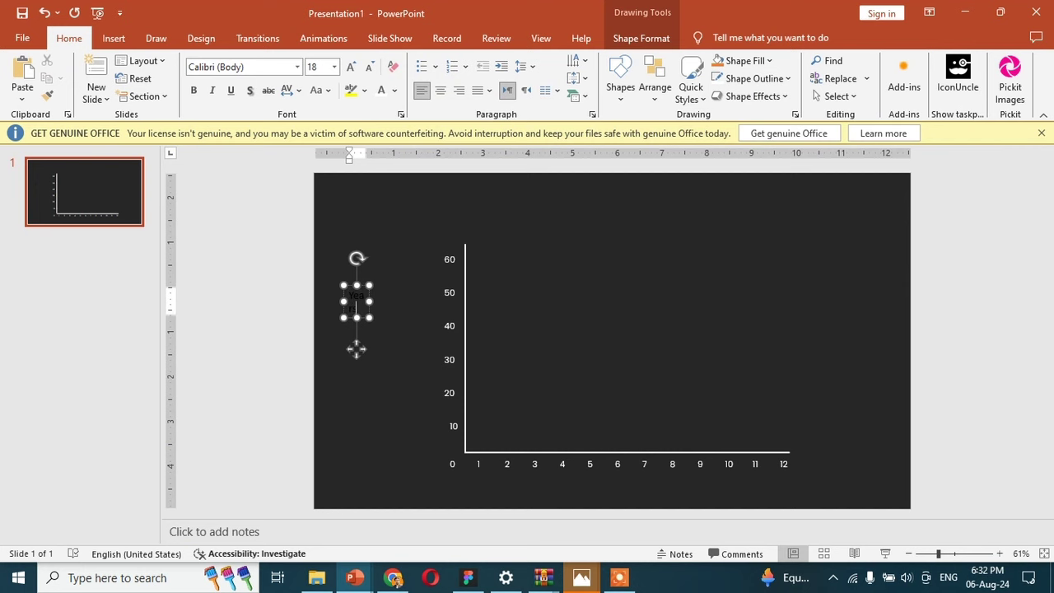
left_click_drag(371, 296, 606, 490)
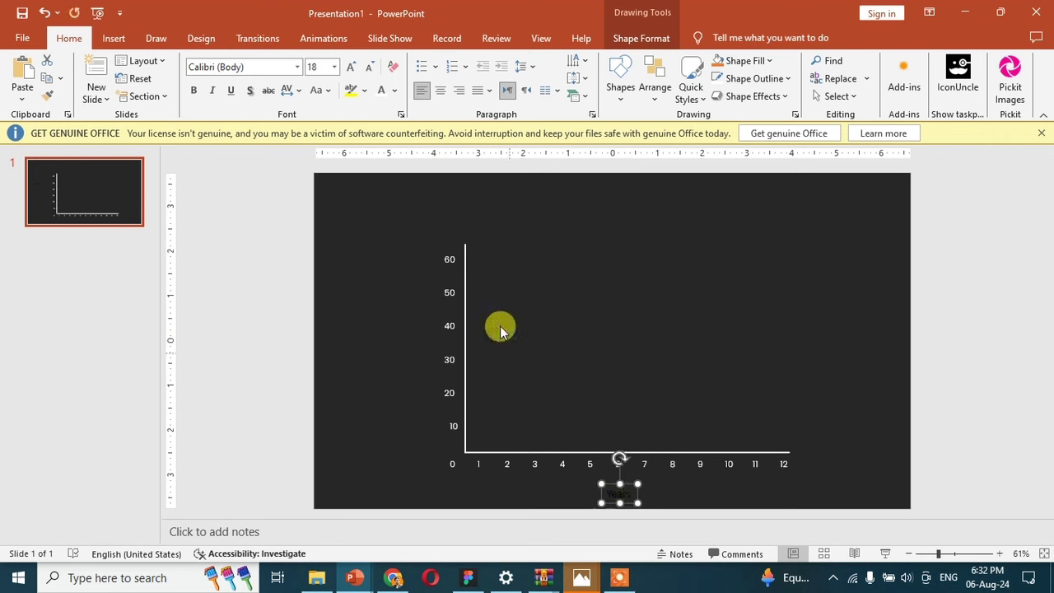
type("Years")
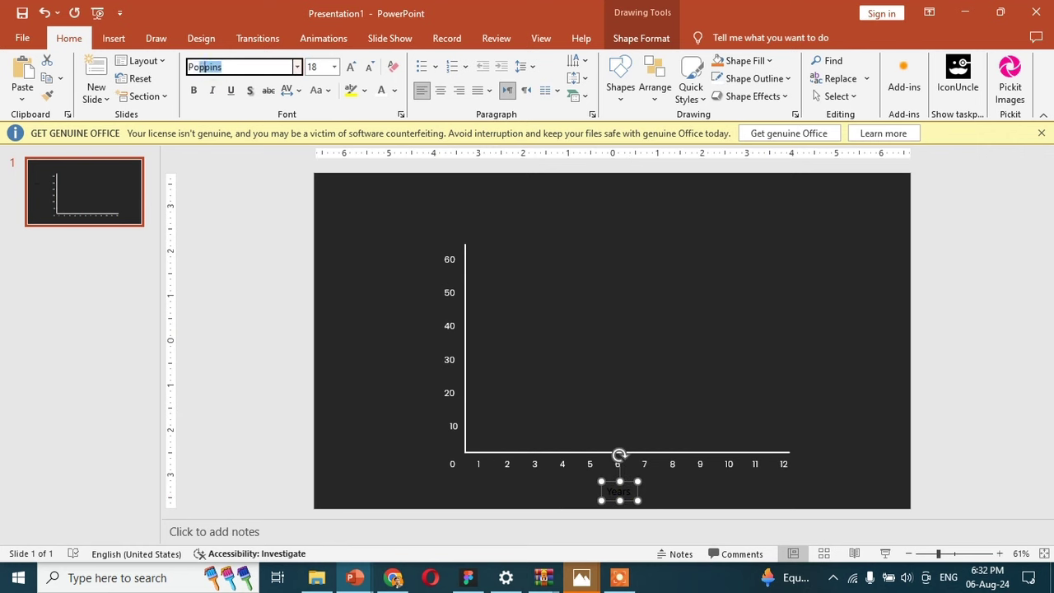
Format the Years title as bold white 16 pt Poppins, widen its box and center the text.
key("Return")
left_click_drag(639, 494, 661, 503)
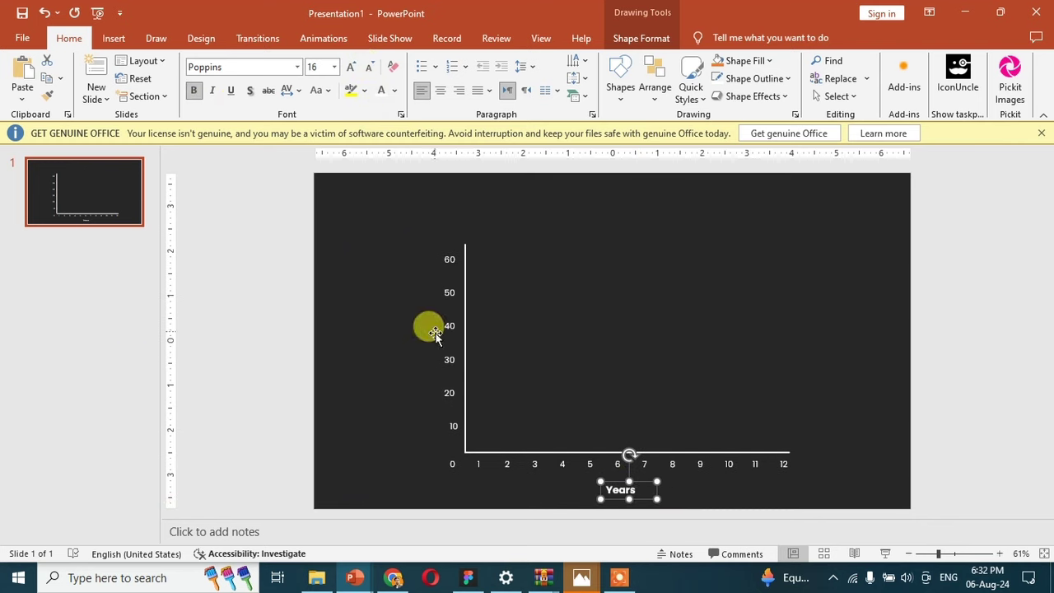
left_click(656, 491)
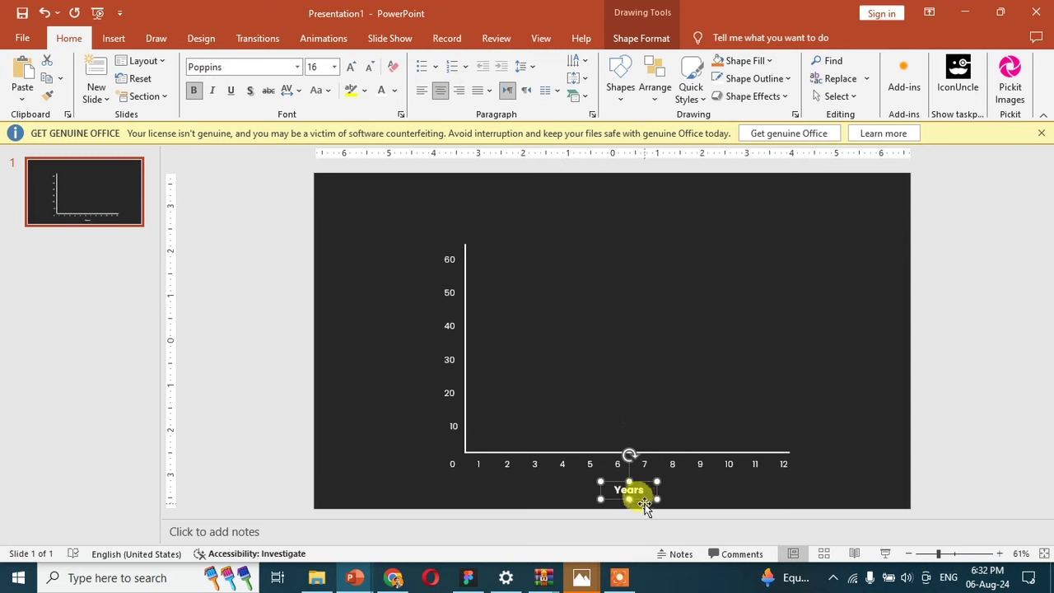
Copy the Years title to the left of the vertical axis and rotate it to read upward.
left_click_drag(636, 502, 388, 350)
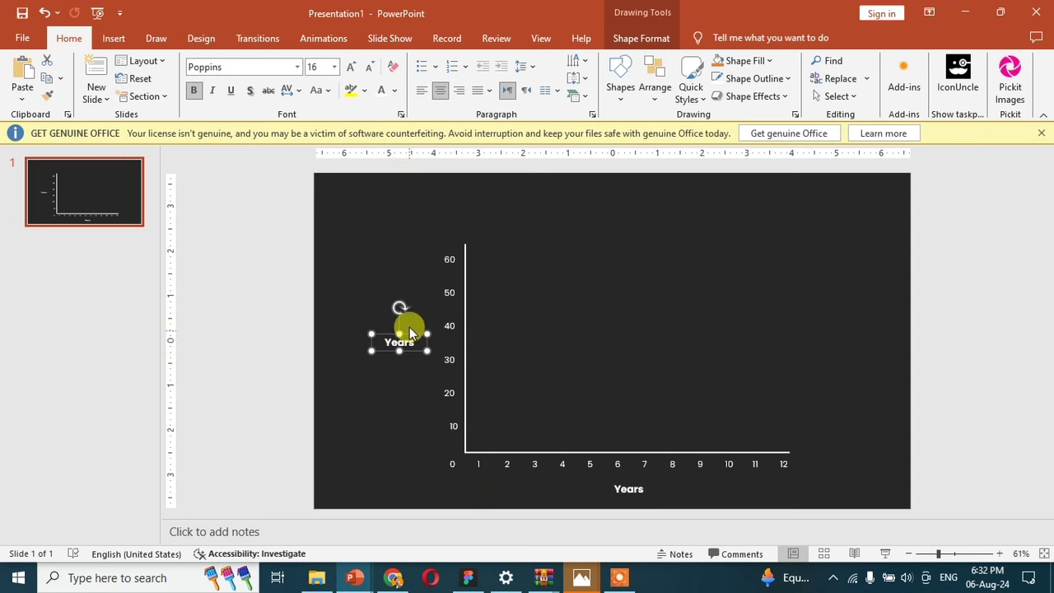
left_click_drag(401, 307, 383, 343)
left_click(400, 346)
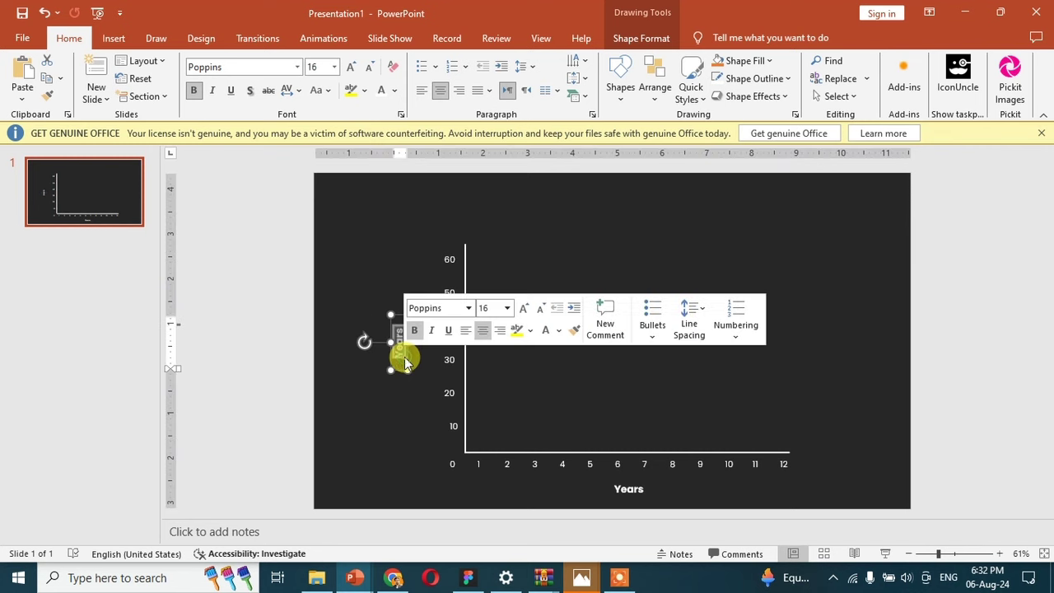
Retitle the rotated copy as Members, lengthen its box to fit, and nudge it closer to the axis numbers.
type("Members")
mouse_move(397, 313)
left_mouse_down()
mouse_move(395, 301)
mouse_move(402, 307)
left_mouse_up()
key("Right")
key("Right")
key("Right")
key("Right")
Select the whole graph, including axes, numbers and titles, and nudge it slightly upward on the slide.
left_click_drag(261, 191, 867, 517)
key("ctrl+Up")
key("ctrl+Up")
key("ctrl+Up")
key("ctrl+Up")
key("ctrl+Up")
key("ctrl+Up")
key("ctrl+Up")
key("ctrl+Up")
left_click(851, 439)
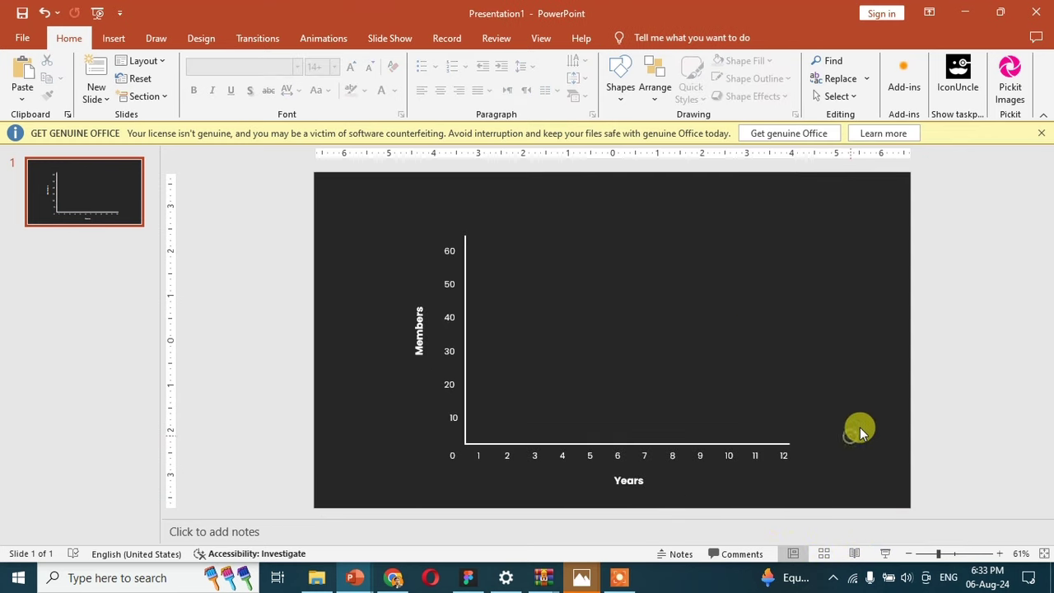
Draw a bar above year 1 with rounded top corners, about 0.28" wide and 3.53" high, and round its top fully.
left_click(114, 36)
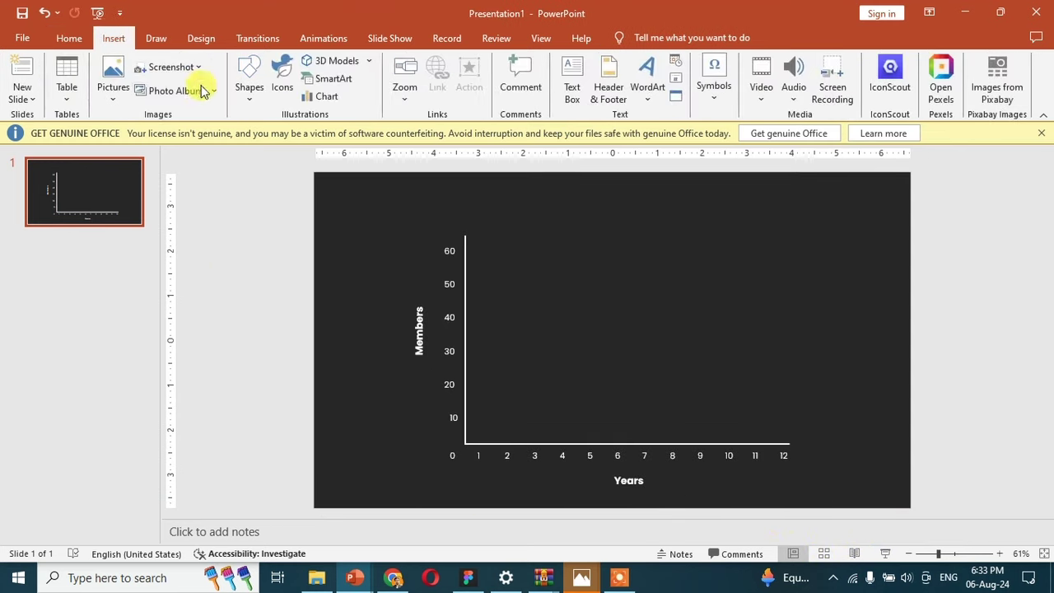
left_click(248, 83)
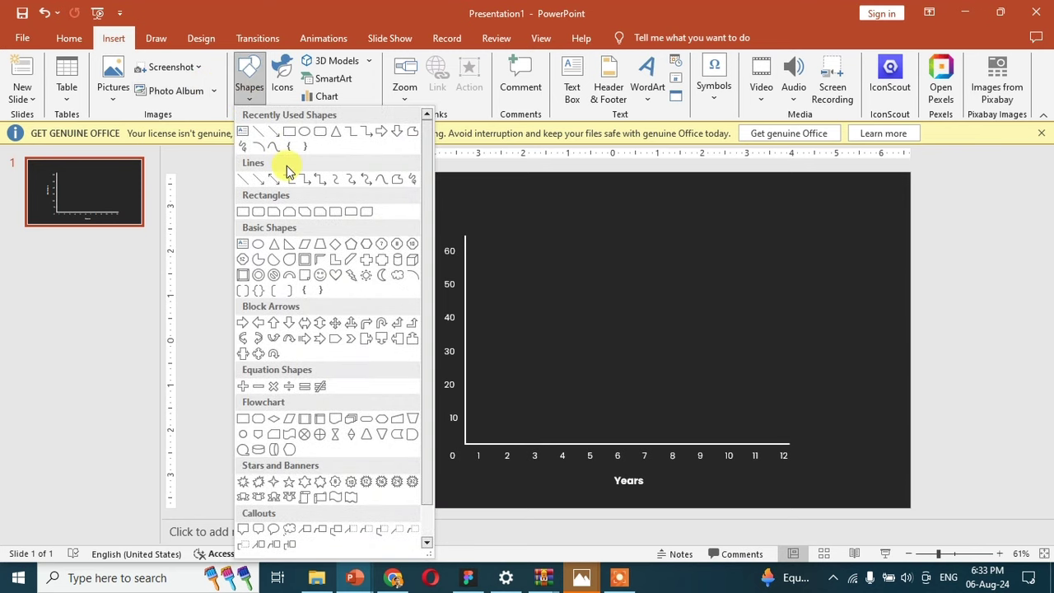
left_click(338, 215)
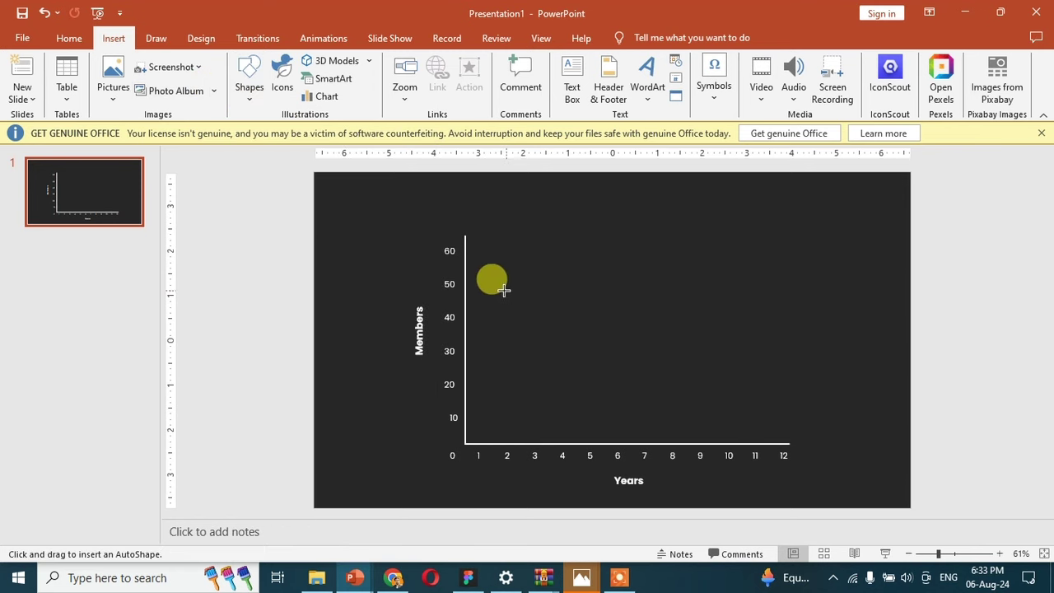
left_click_drag(473, 287, 487, 445)
scroll(475, 388, "up", 6)
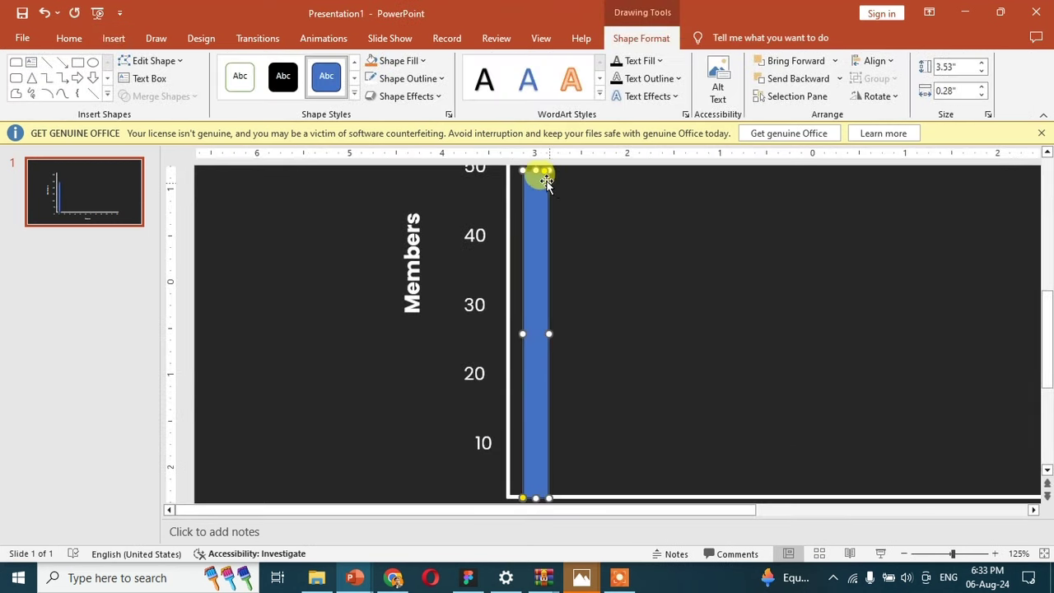
left_click_drag(545, 171, 526, 206)
Duplicate the bar along the horizontal axis to place evenly spaced copies above years 2 to 5.
scroll(533, 226, "down", 1)
left_click_drag(532, 412, 703, 391)
key("ctrl+d")
left_click(650, 404)
key("Escape")
left_click(661, 402)
key("ctrl+d")
key("ctrl+d")
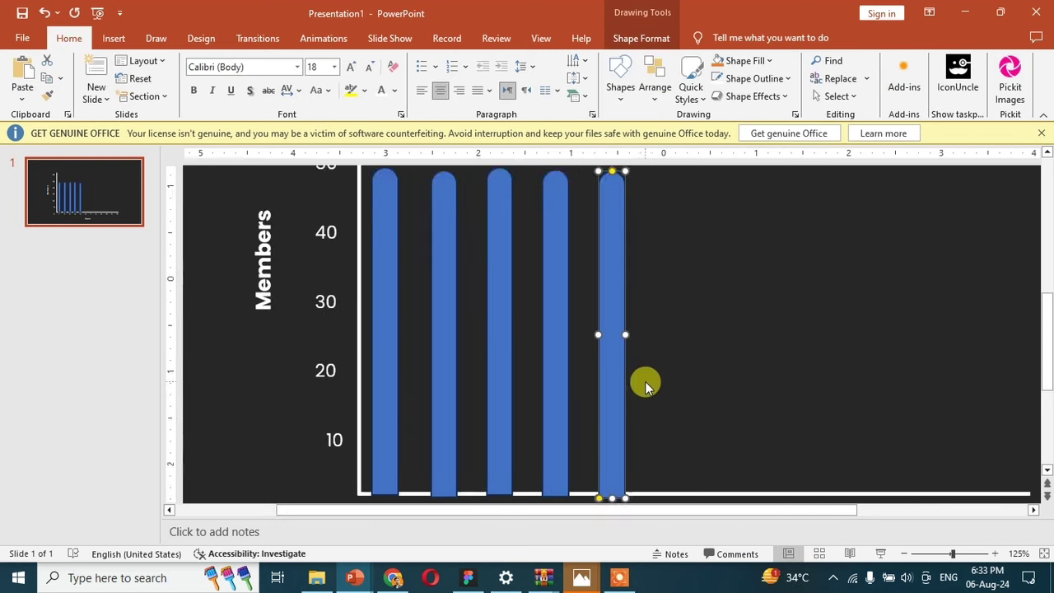
Continue duplicating the bar above years 6 to 12 and nudge copies into line with their numbers.
scroll(646, 403, "down", 1)
key("Right")
key("ctrl+d")
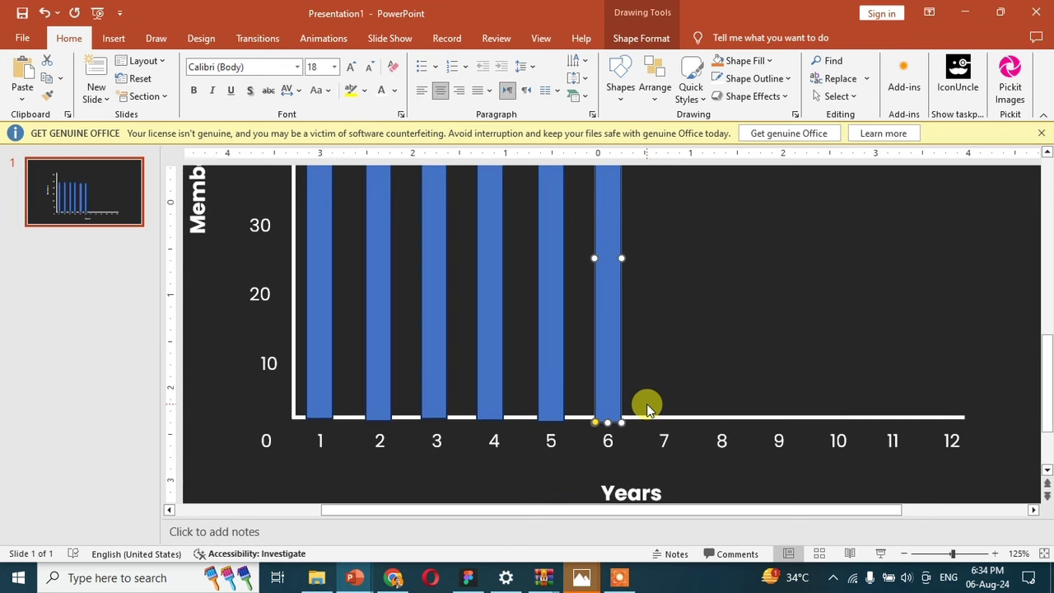
key("ctrl+d")
key("ctrl+d")
key("ctrl+d")
key("ctrl+d")
key("ctrl+d")
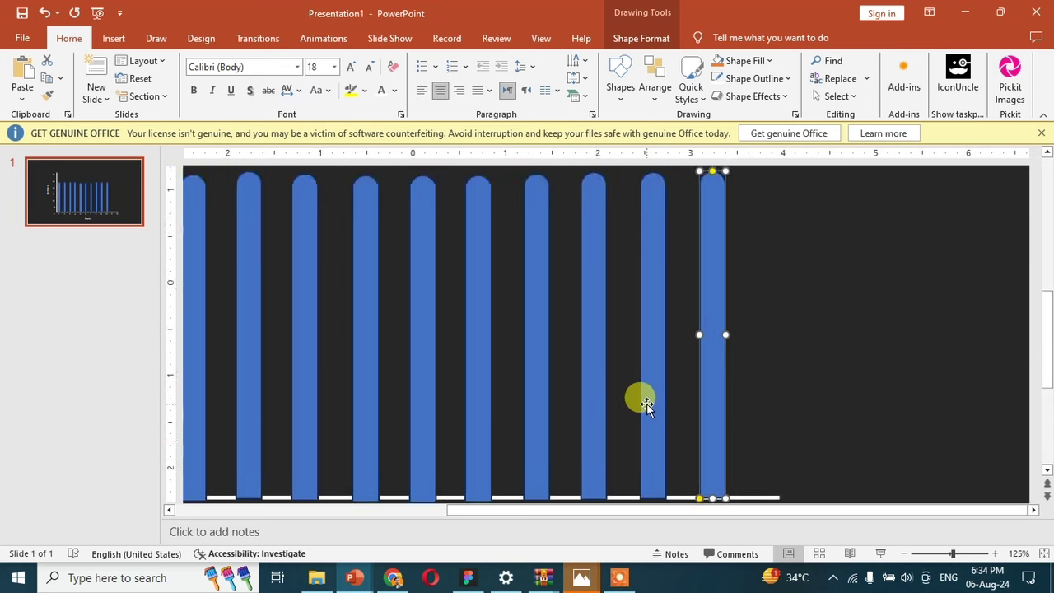
key("Left")
key("ctrl+Right")
key("ctrl+d")
key("Right")
left_click(798, 374)
scroll(797, 374, "down", 5)
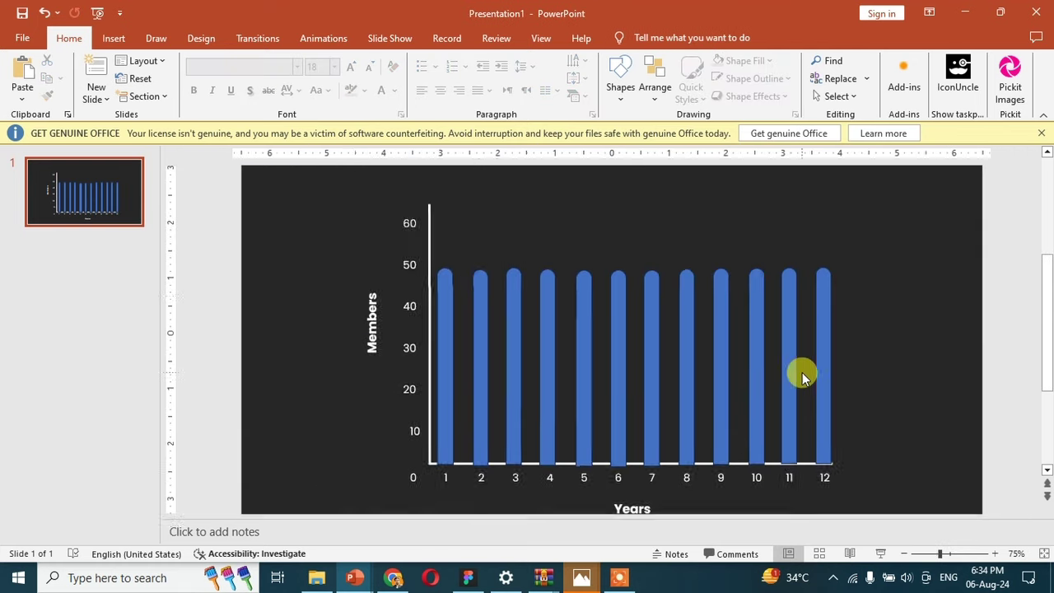
Select all twelve bars and remove their outlines.
left_click(481, 311)
left_click(448, 306, "shift")
left_click(514, 323, "shift")
left_click(548, 329, "shift")
left_click(584, 333, "shift")
left_click(617, 330, "shift")
left_click(651, 327, "shift")
left_click(686, 339, "shift")
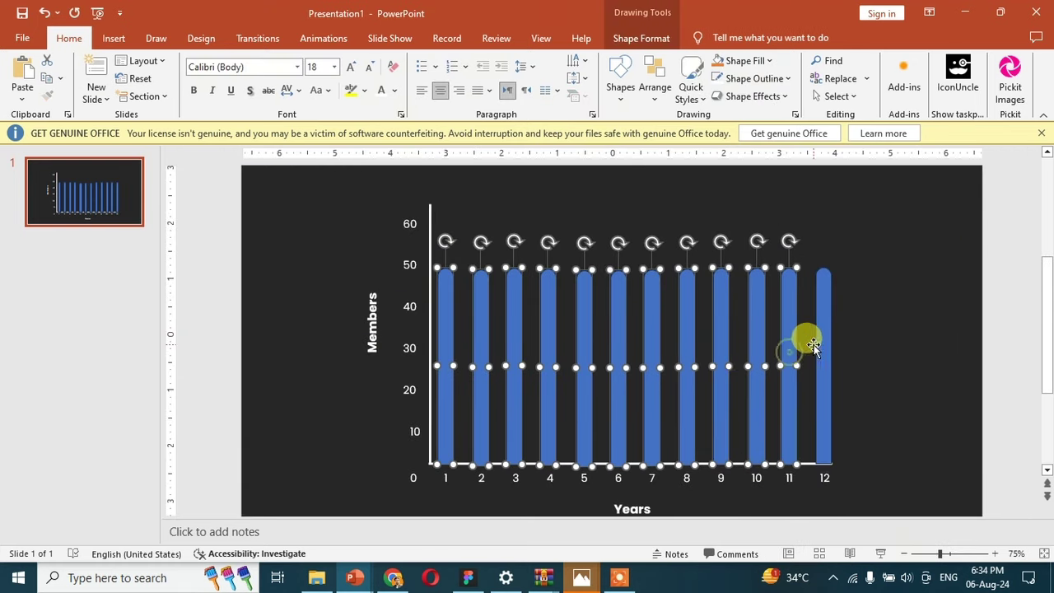
right_click(815, 346)
left_click(729, 82)
left_click(760, 275)
Send the selected bars to the back so the axis lines lie in front of them.
right_click(722, 343)
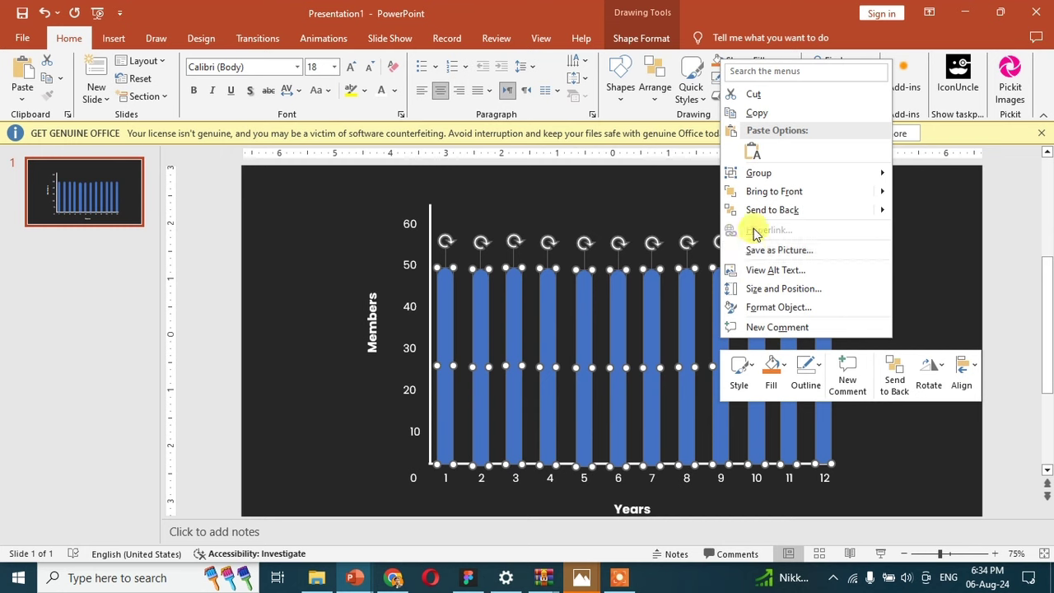
key("Escape")
left_click(867, 395)
Shorten the year 1 bar by lowering its top to about 45 on the Members scale.
left_click(618, 293)
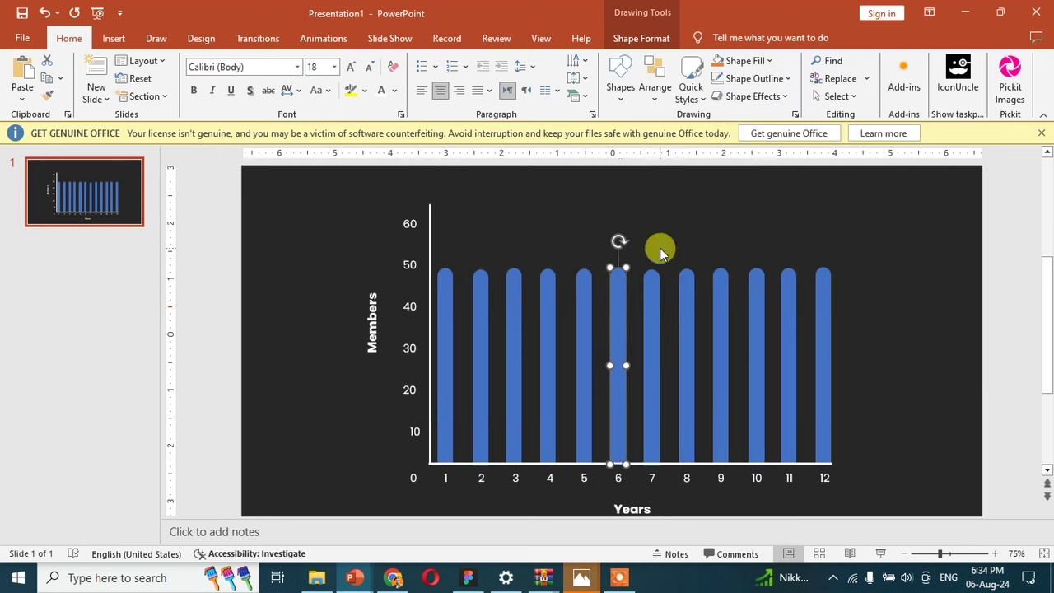
scroll(555, 287, "up", 5)
scroll(461, 258, "down", 2)
scroll(449, 278, "down", 1)
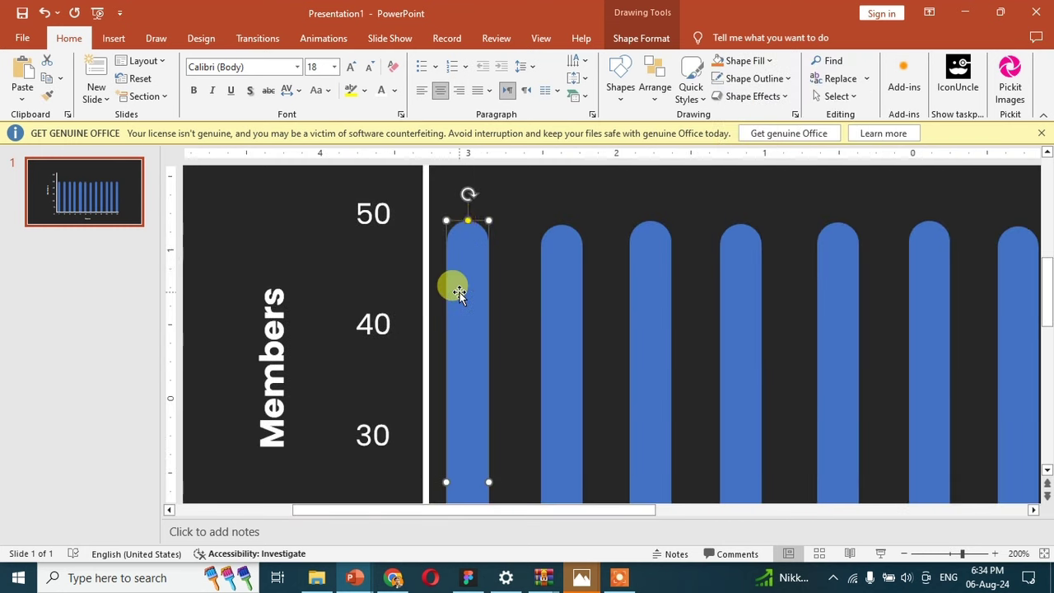
scroll(596, 297, "up", 3)
scroll(596, 296, "up", 2)
left_click_drag(625, 219, 650, 300)
Raise the bottom edges of the year 2, 3 and 4 bars to about 11, 15 and 8 on the Members scale.
scroll(650, 300, "down", 5)
left_click(486, 239)
scroll(488, 237, "up", 5)
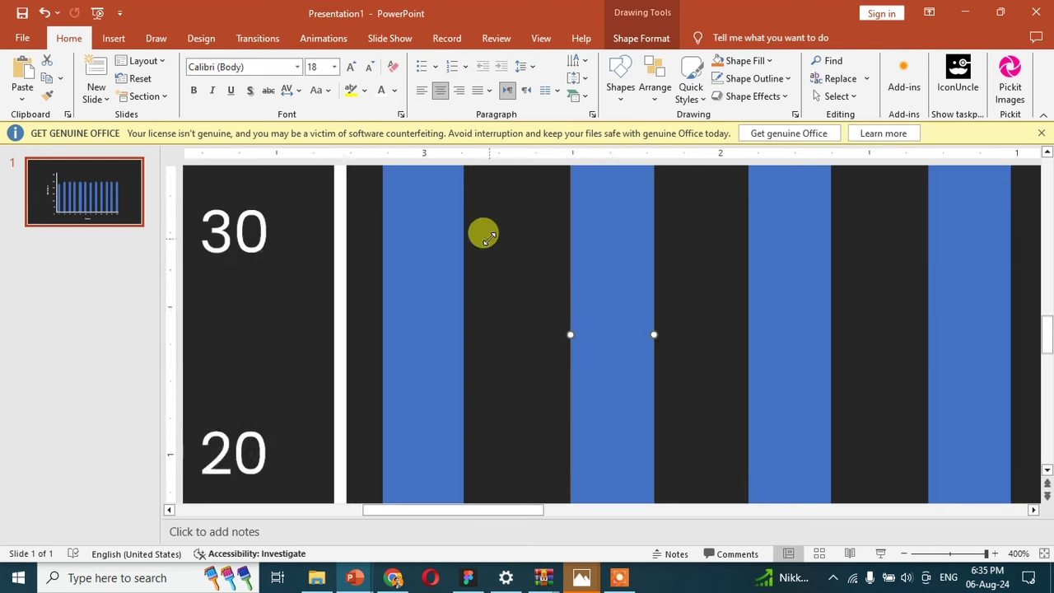
scroll(604, 302, "up", 2)
scroll(613, 356, "down", 3)
scroll(610, 356, "up", 3)
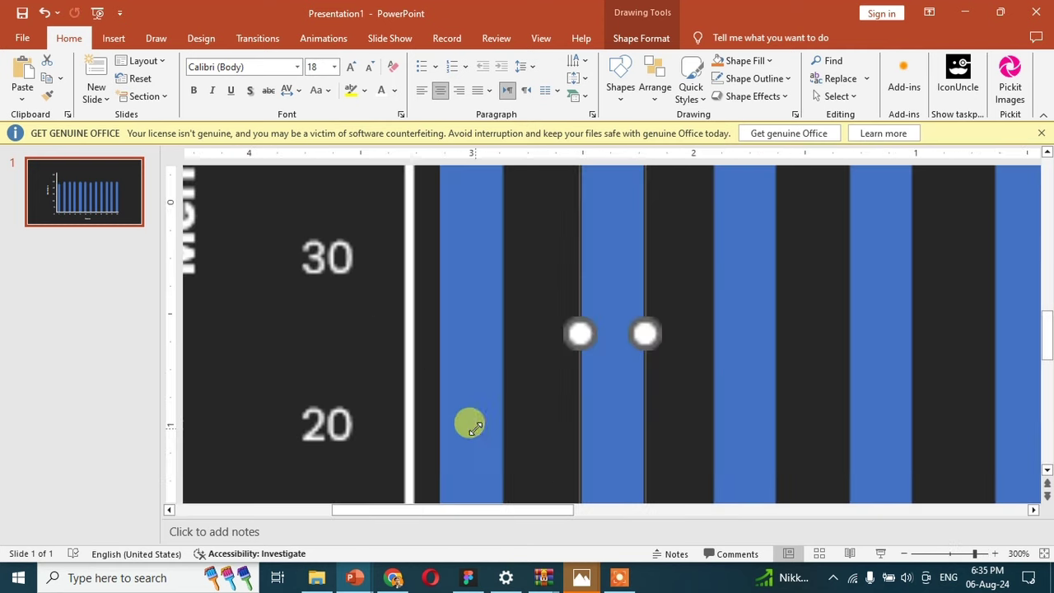
scroll(478, 434, "down", 3)
left_click_drag(610, 427, 612, 276)
left_click(745, 335)
left_click_drag(747, 421, 730, 198)
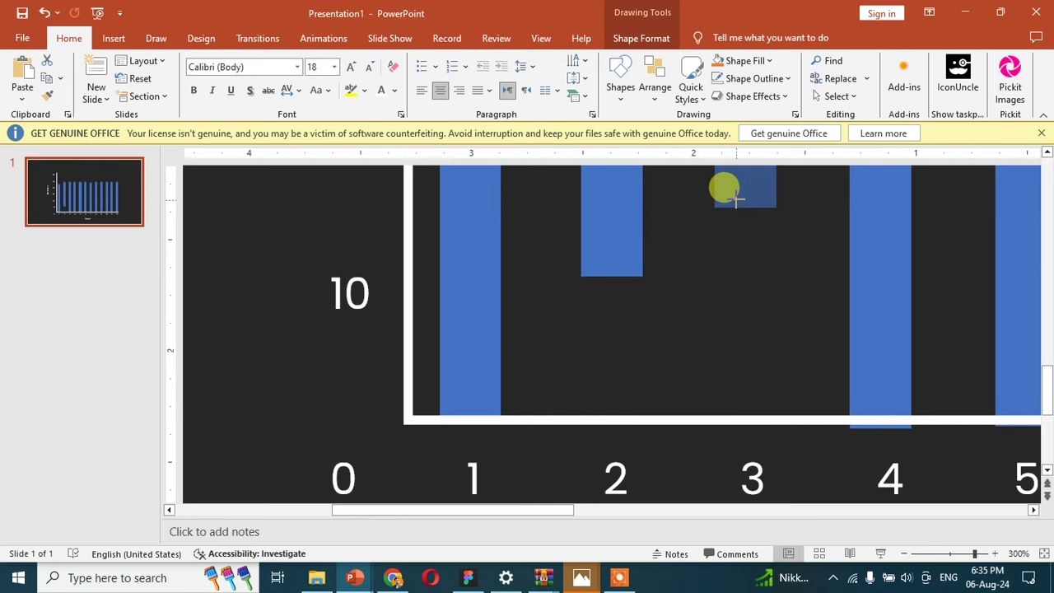
left_click(875, 423)
left_click_drag(875, 423, 878, 323)
Raise the bottom edges of the year 5, 6 and 7 bars to about 15, 6 and 14 on the Members scale.
left_click_drag(558, 510, 721, 509)
left_click(453, 409)
left_click_drag(450, 426, 450, 210)
left_click(599, 409)
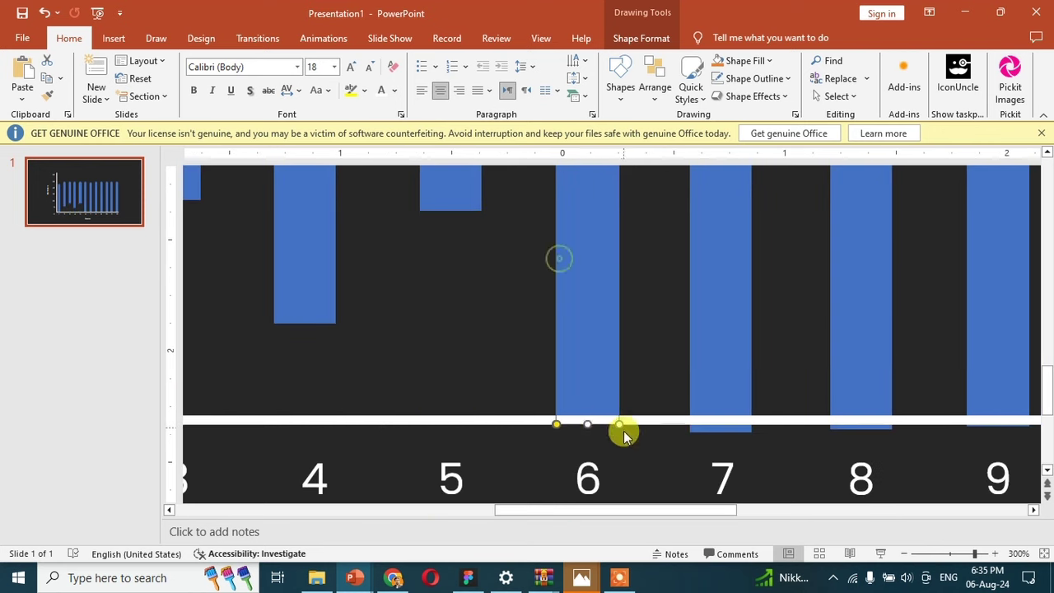
left_click_drag(588, 424, 588, 364)
left_click(699, 376)
left_click_drag(721, 431, 721, 230)
Raise the bottom edges of the year 8, 9 and 10 bars to about 11, 16 and 16 on the Members scale.
left_click(838, 288)
left_click_drag(861, 428, 865, 276)
left_click(997, 424)
left_click_drag(996, 433, 997, 188)
left_click_drag(706, 510, 926, 509)
left_click(362, 422)
left_click_drag(362, 422, 362, 199)
Raise the bottom edges of the year 11 and 12 bars to about 10 and 12 on the Members scale.
left_click(489, 411)
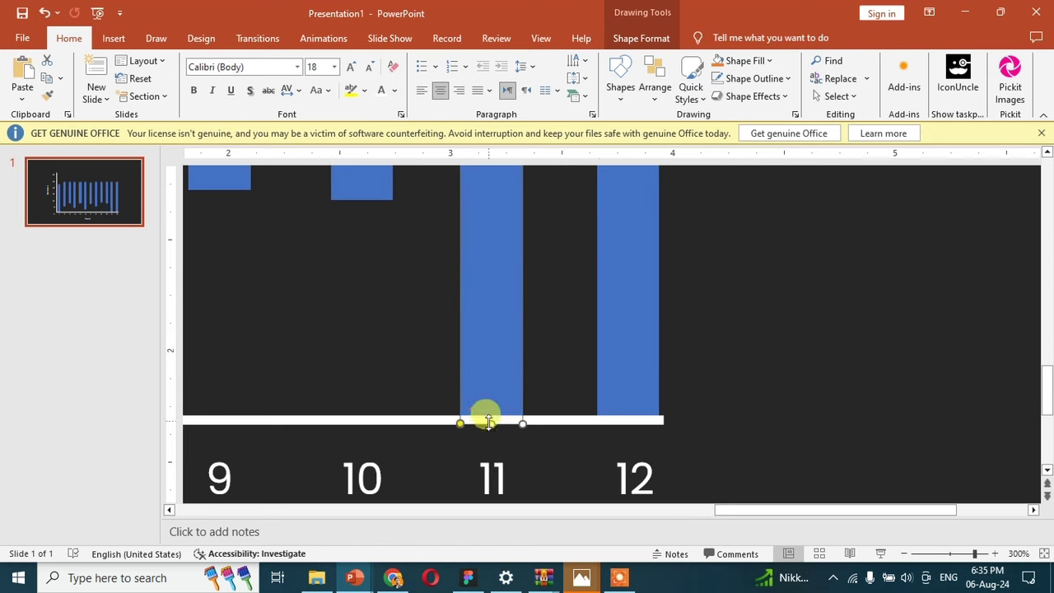
left_click_drag(491, 424, 490, 289)
left_click(623, 412)
left_click_drag(627, 424, 628, 267)
Nudge the shortened bars for years 12 back to 8 straight down until their bases rest on the horizontal axis.
key("Down")
key("Down")
key("Down")
key("Down")
key("Down")
key("Down")
key("Down")
key("Down")
key("ctrl+z")
key("ctrl+z")
key("ctrl+z")
key("ctrl+z")
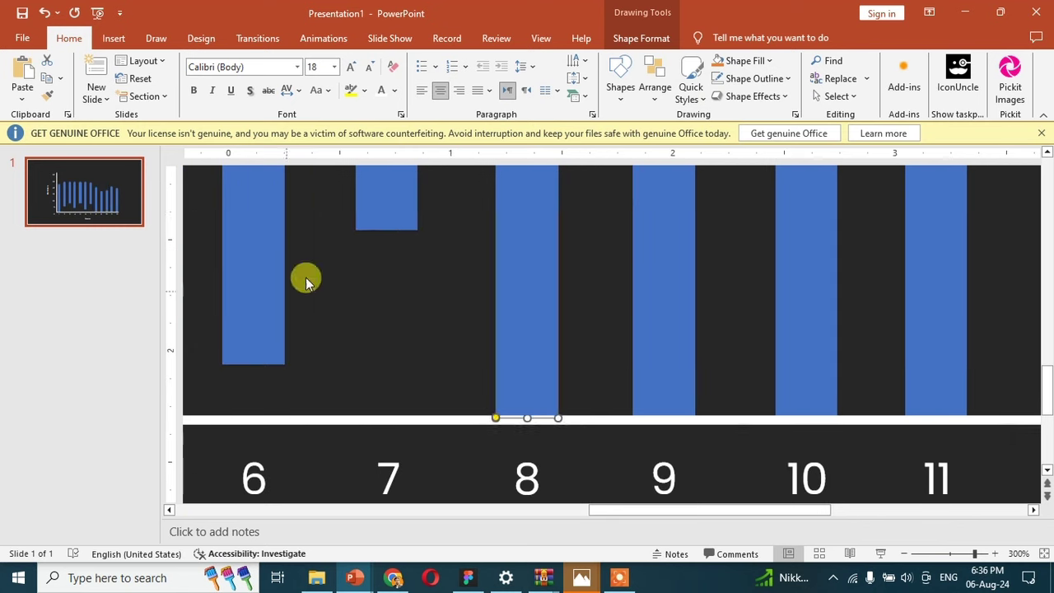
Nudge the year 7 and year 6 bars straight down until their bases meet the horizontal axis.
left_click(382, 212)
key("Down")
key("Down")
key("Down")
key("Down")
key("Down")
key("Down")
key("Down")
key("Down")
key("Down")
key("Down")
left_click(271, 223)
key("Down")
key("Down")
key("Down")
Nudge the year 5 bar straight down until its base meets the horizontal axis.
left_click(169, 509)
left_click(308, 178)
key("Down")
key("Down")
key("Down")
key("Down")
key("Down")
key("Down")
key("Down")
key("Down")
key("Down")
key("Down")
key("Down")
key("Down")
Nudge the year 4 bar straight down onto the horizontal axis.
left_click(169, 510)
left_click(296, 266)
key("Down")
key("Down")
key("Down")
key("Down")
key("Down")
key("Down")
key("Down")
key("Down")
key("Down")
key("Down")
key("Down")
Nudge the year 3 bar straight down until its base rests on the horizontal axis.
left_click(168, 509)
left_click(276, 190)
key("Down")
key("Down")
key("Down")
key("Down")
key("Down")
key("Down")
key("Down")
key("Down")
key("Down")
key("Down")
key("Down")
key("Down")
Nudge the year 2 bar down onto the horizontal axis and bring the whole slide back into view.
left_click(168, 510)
left_click(290, 256)
key("Down")
key("Down")
key("Down")
key("Down")
key("Down")
key("Down")
key("Down")
key("Down")
key("Down")
left_click(904, 554)
left_click(904, 554)
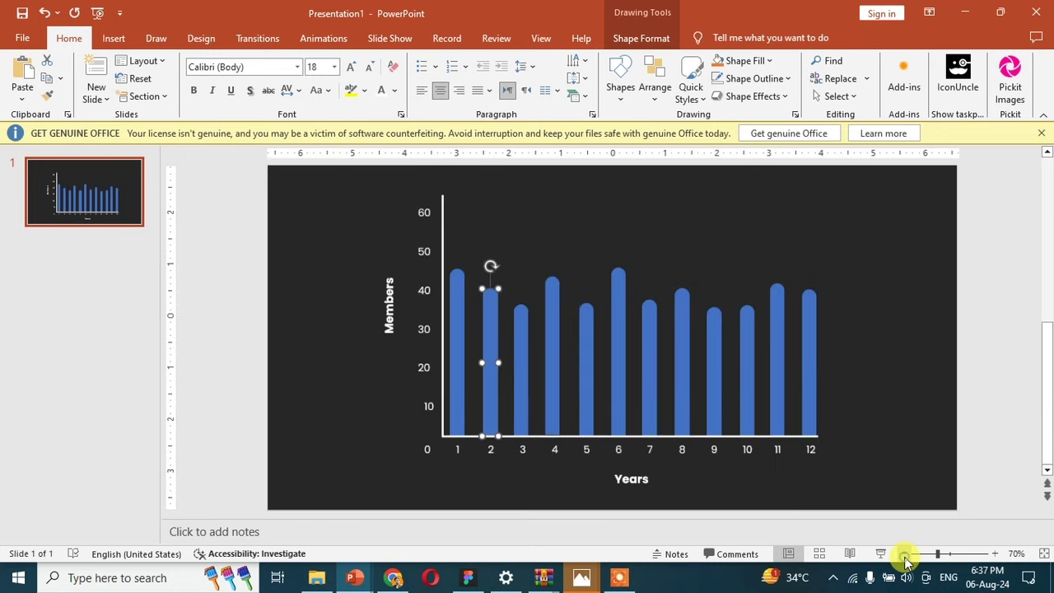
Fill all twelve bars with the standard Light Green colour.
left_click(809, 365)
left_click(777, 333, "shift")
left_click(746, 338, "shift")
left_click(713, 340, "shift")
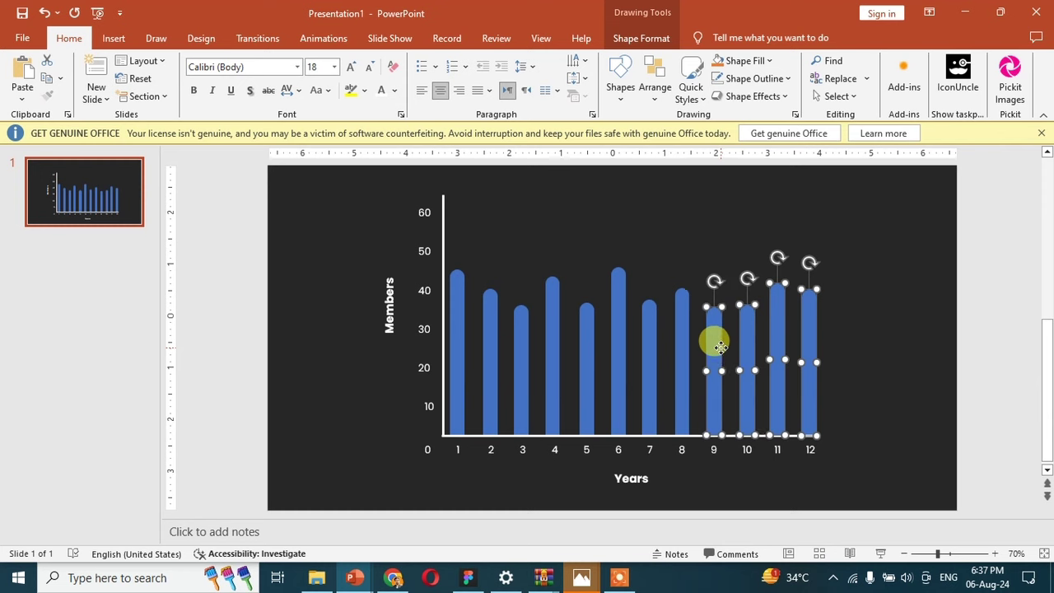
left_click(680, 342, "shift")
left_click(650, 337, "shift")
left_click(619, 329, "shift")
left_click(586, 333, "shift")
left_click(553, 334, "shift")
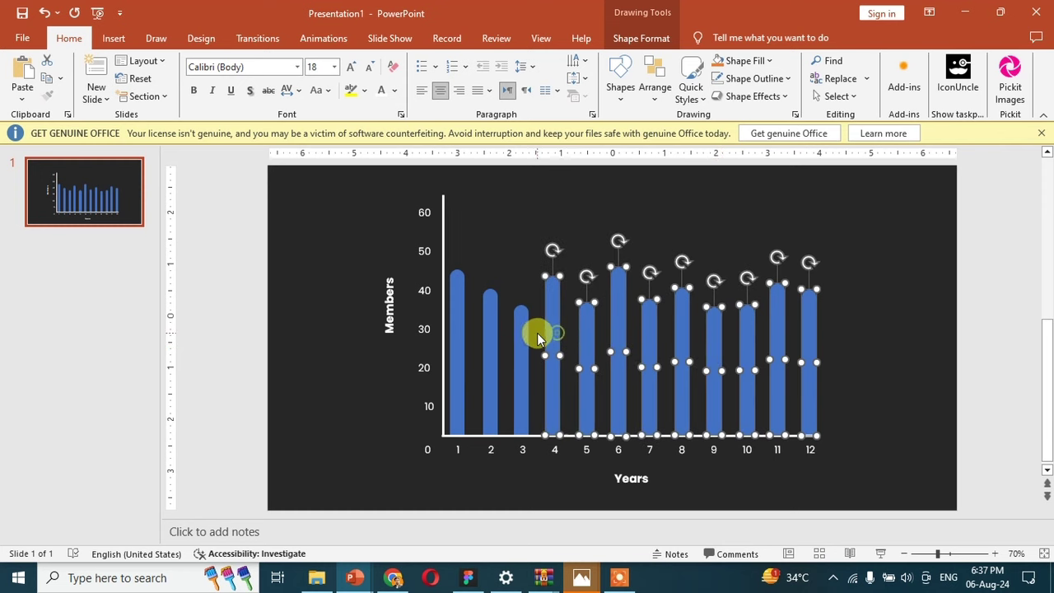
left_click(521, 333, "shift")
left_click(491, 331, "shift")
left_click(461, 331, "shift")
scroll(839, 313, "up", 1)
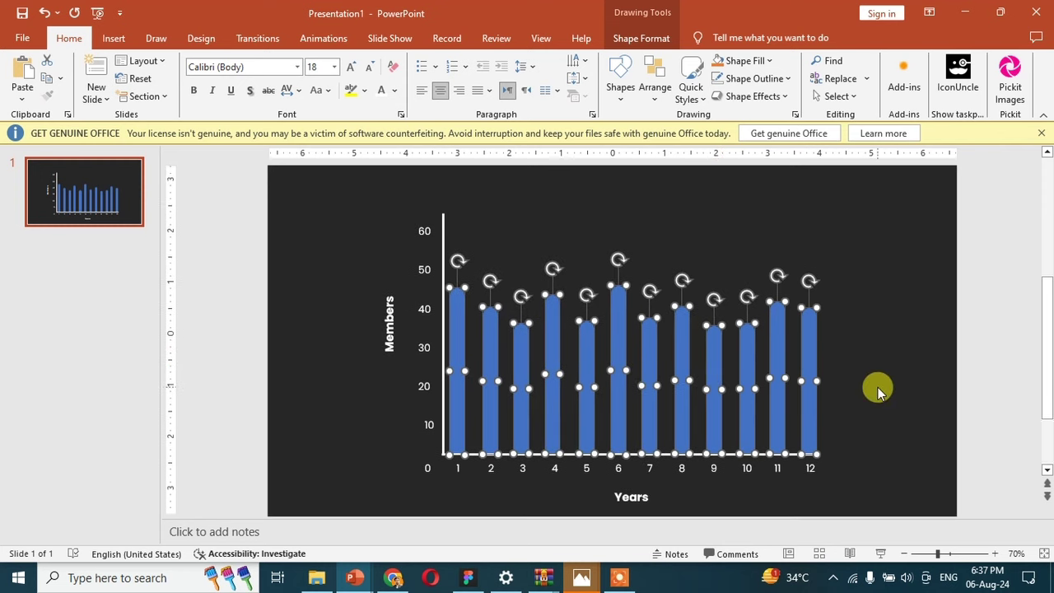
left_click(745, 61)
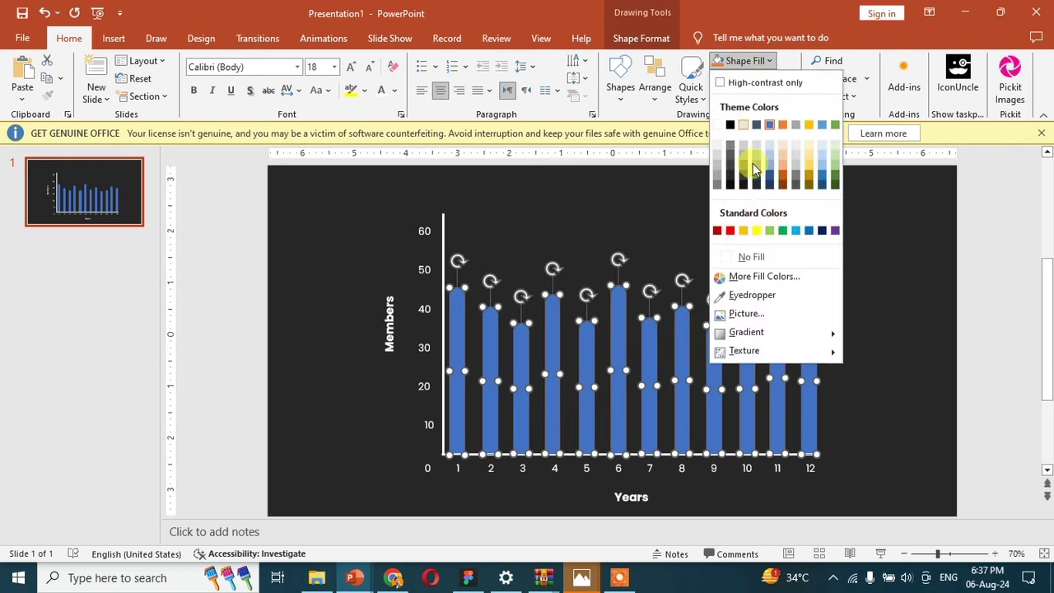
left_click(767, 231)
left_click(776, 242)
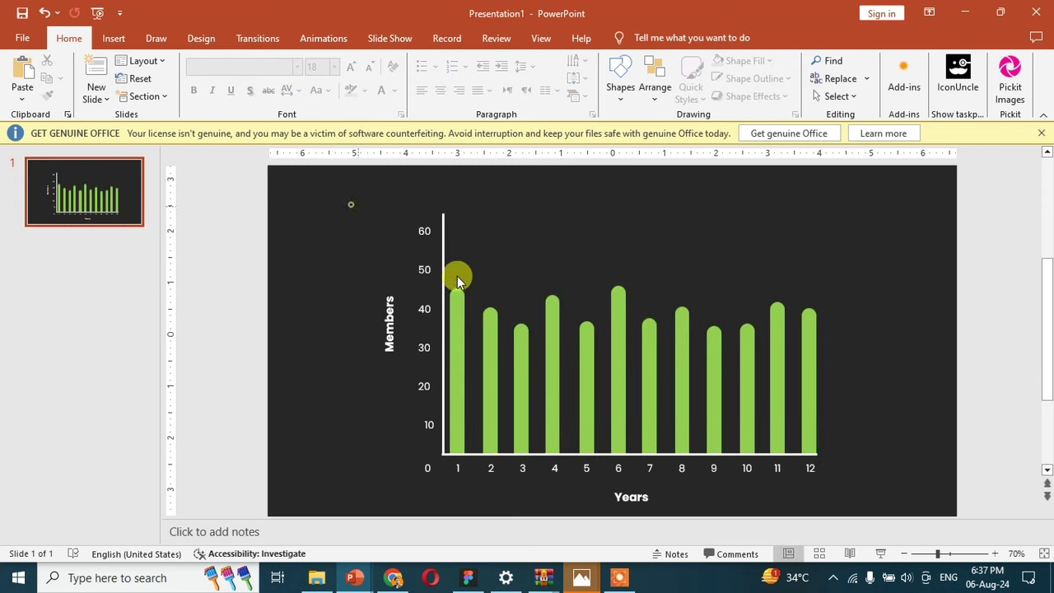
left_click_drag(599, 411, 881, 522)
left_click(879, 395)
scroll(857, 396, "down", 1)
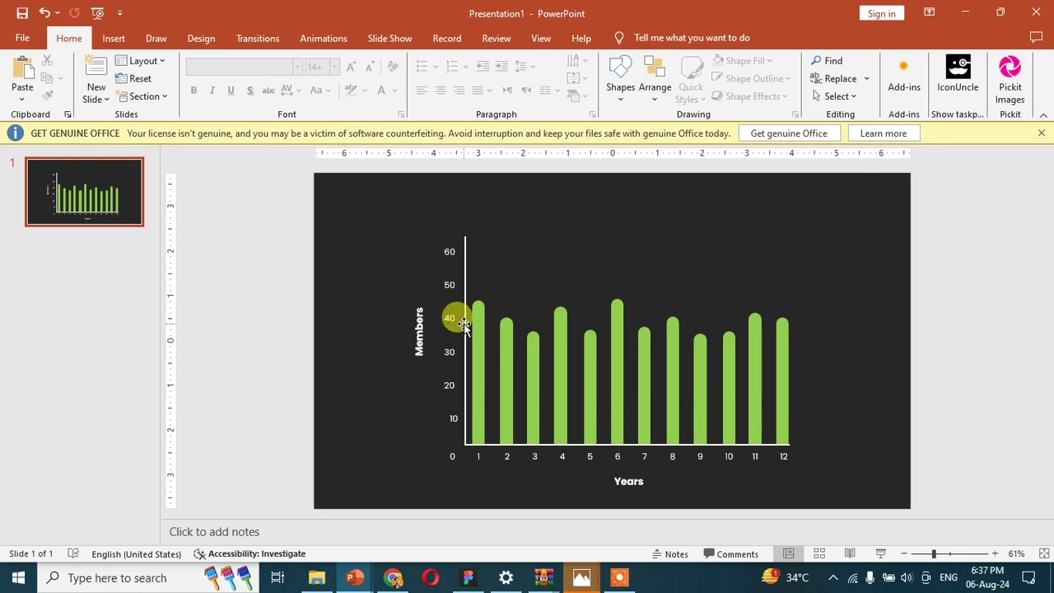
Apply a Fade entrance animation to the Members and Years titles together.
left_click(323, 38)
left_click(409, 317)
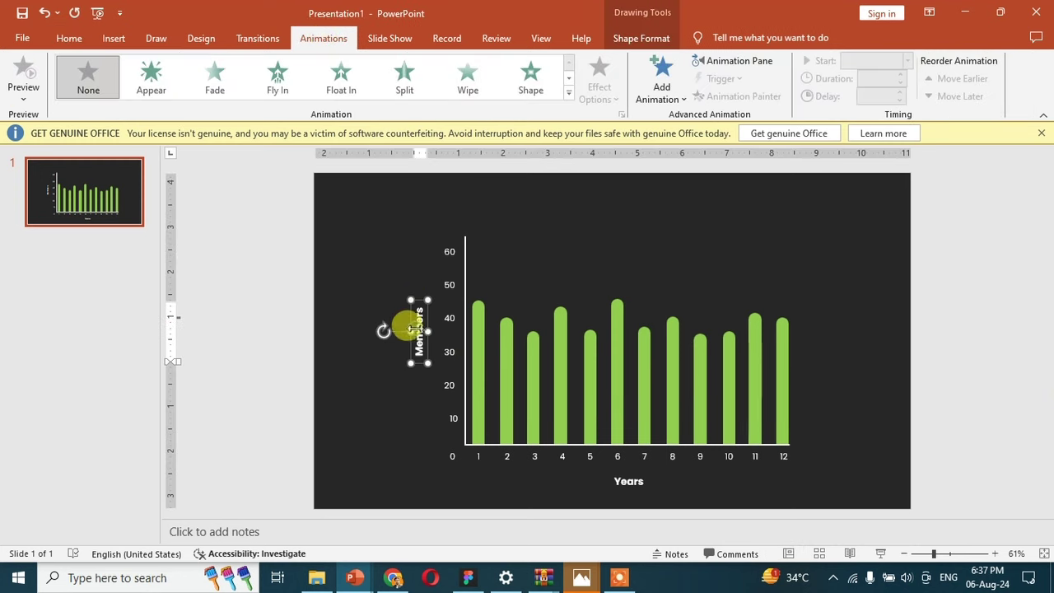
left_click(626, 481, "shift")
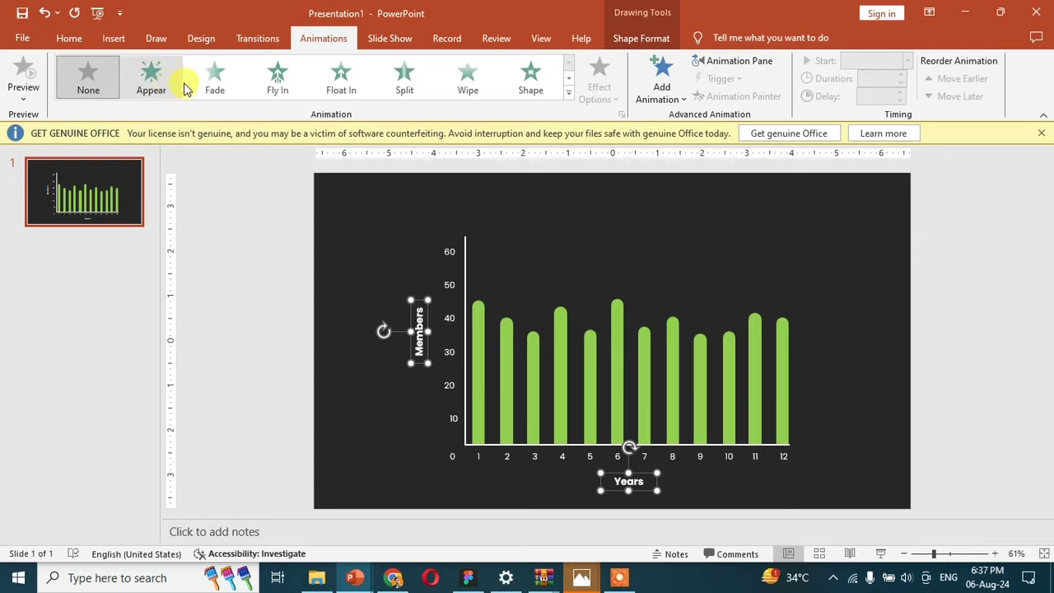
left_click(212, 78)
left_click(427, 258)
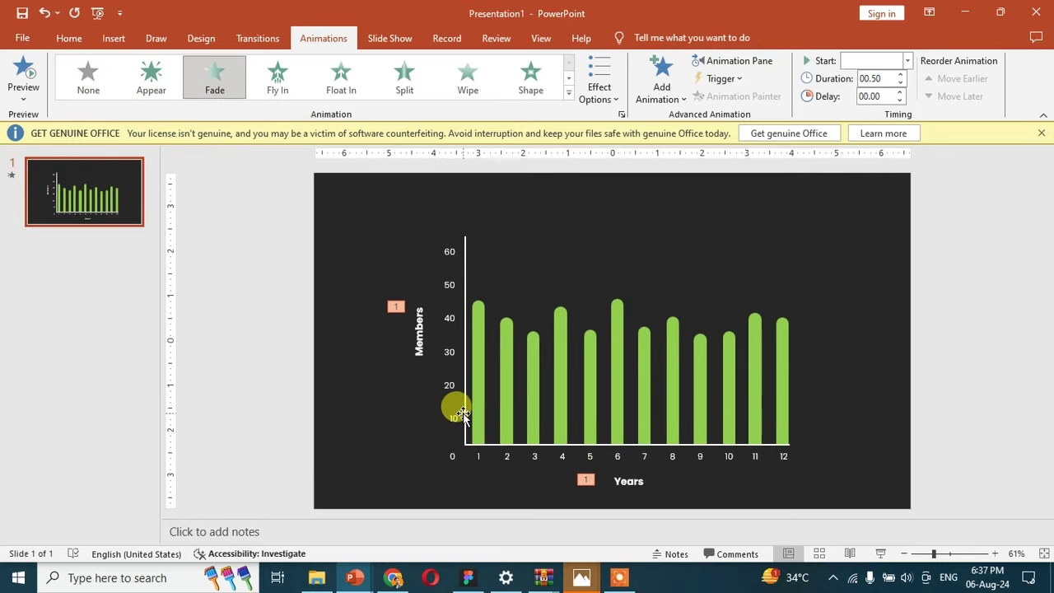
Animate the horizontal axis and its numbers 0 to 12 with a Wipe From Left, setting the duration to 01.00.
left_click(492, 445)
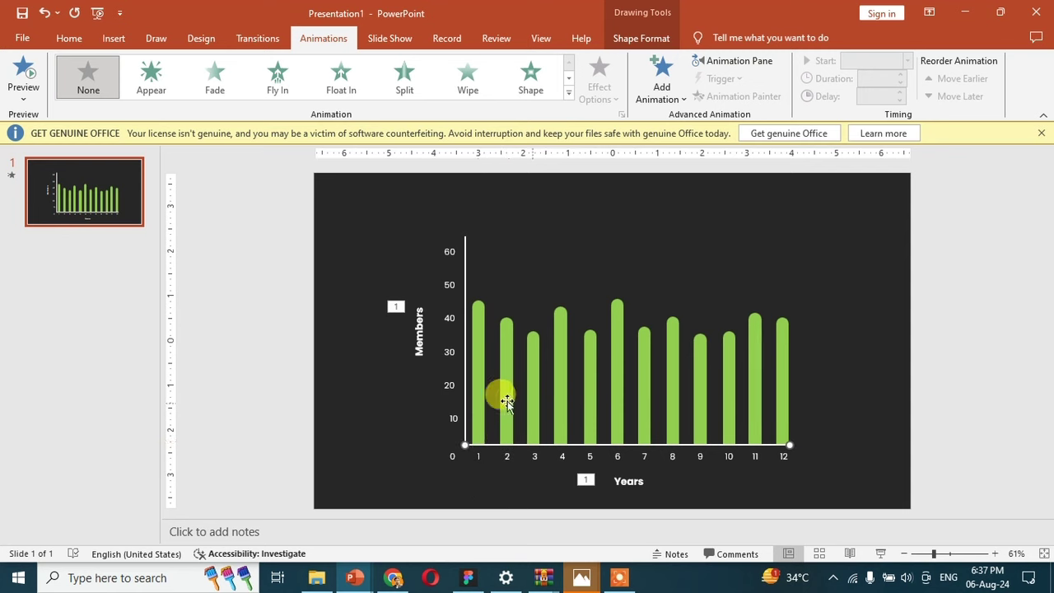
left_click(451, 448)
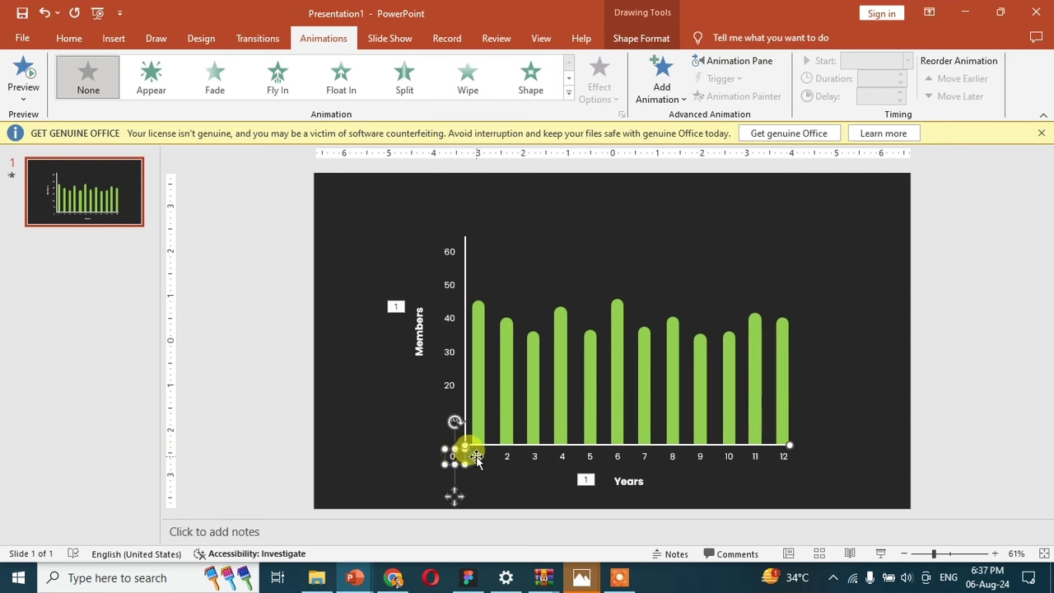
left_click(477, 456, "shift")
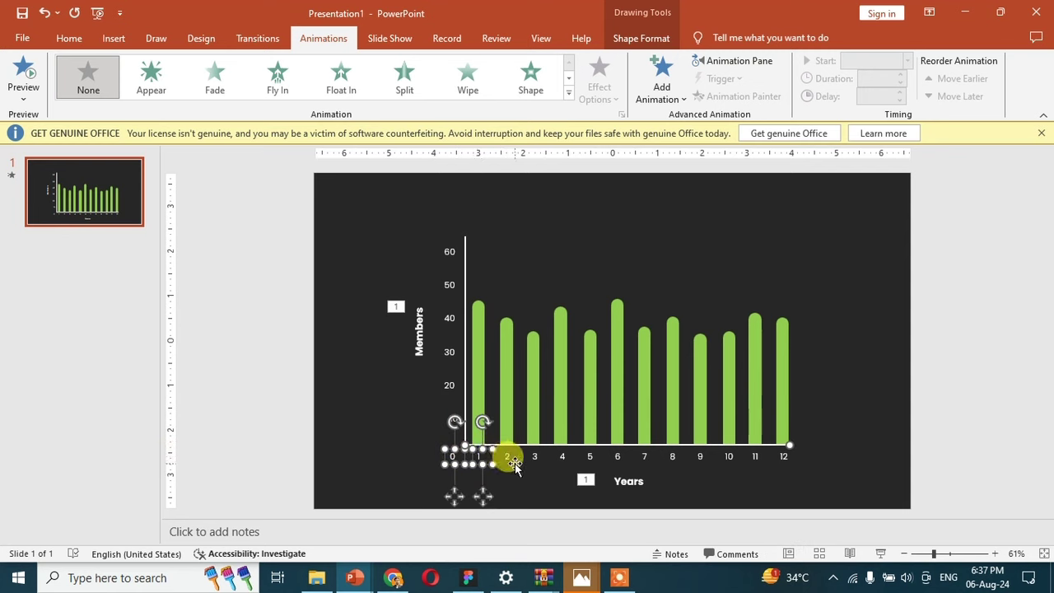
left_click(506, 456, "shift")
left_click(535, 456, "shift")
left_click(562, 456, "shift")
left_click(590, 456, "shift")
left_click(616, 456, "shift")
left_click(644, 456, "shift")
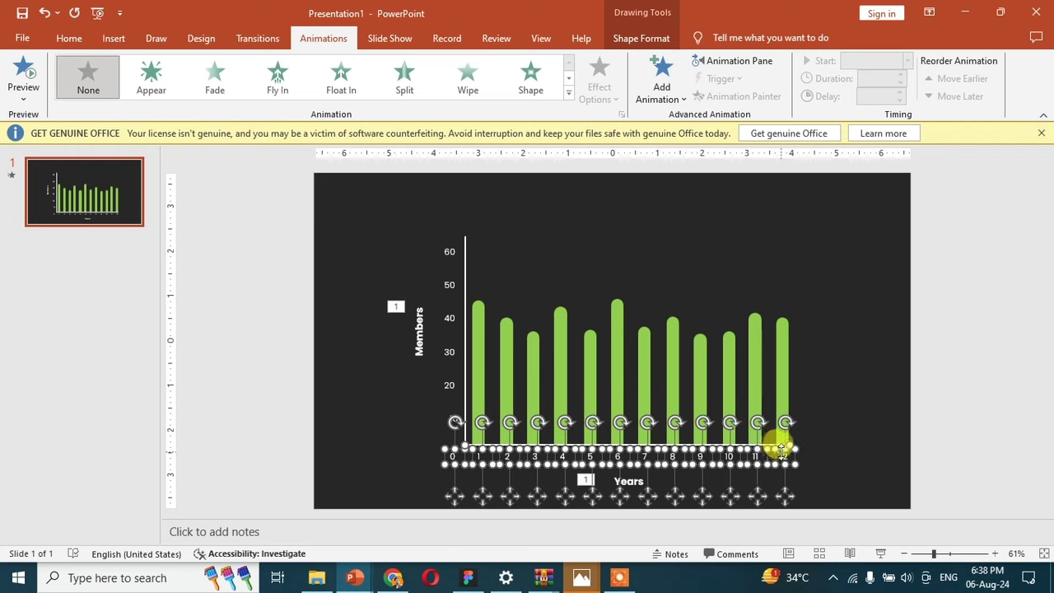
left_click(463, 82)
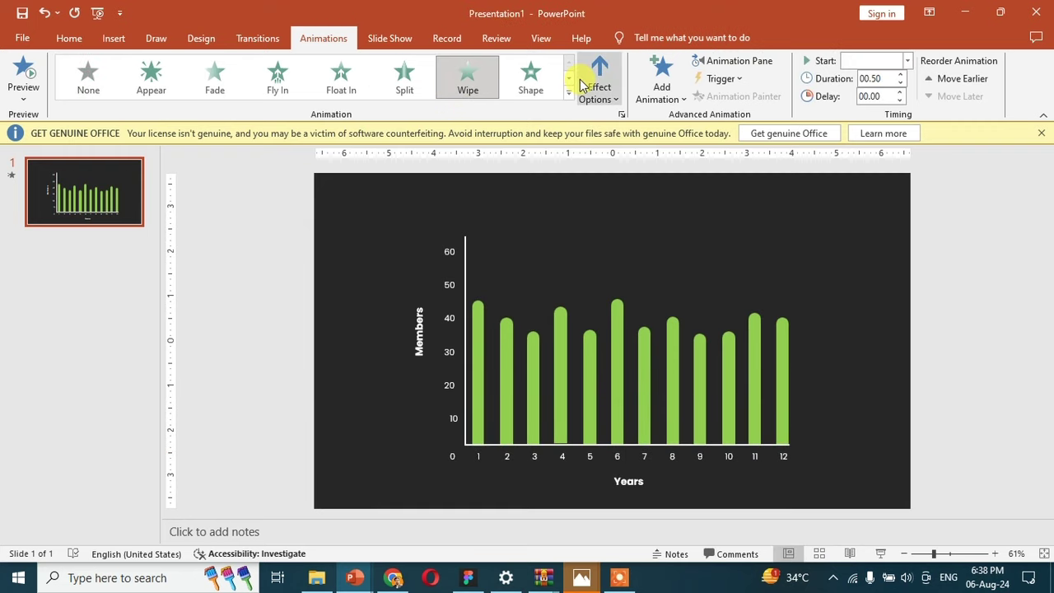
left_click(589, 84)
left_click(594, 173)
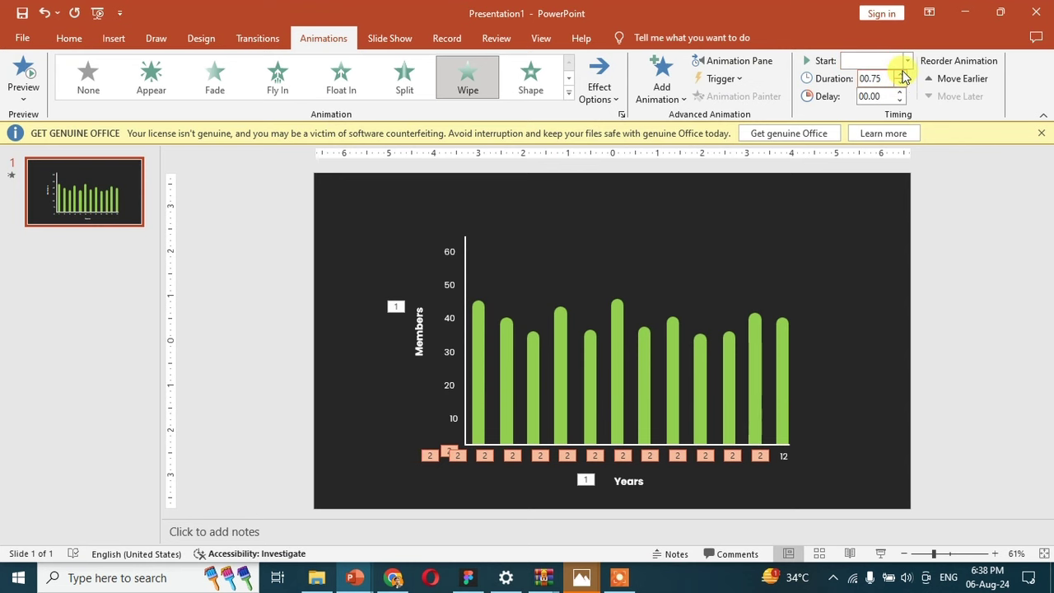
left_click(901, 74)
Animate the vertical axis and its numbers 10 to 60 with a Wipe From Bottom, setting the duration to 01.00.
left_click(465, 263)
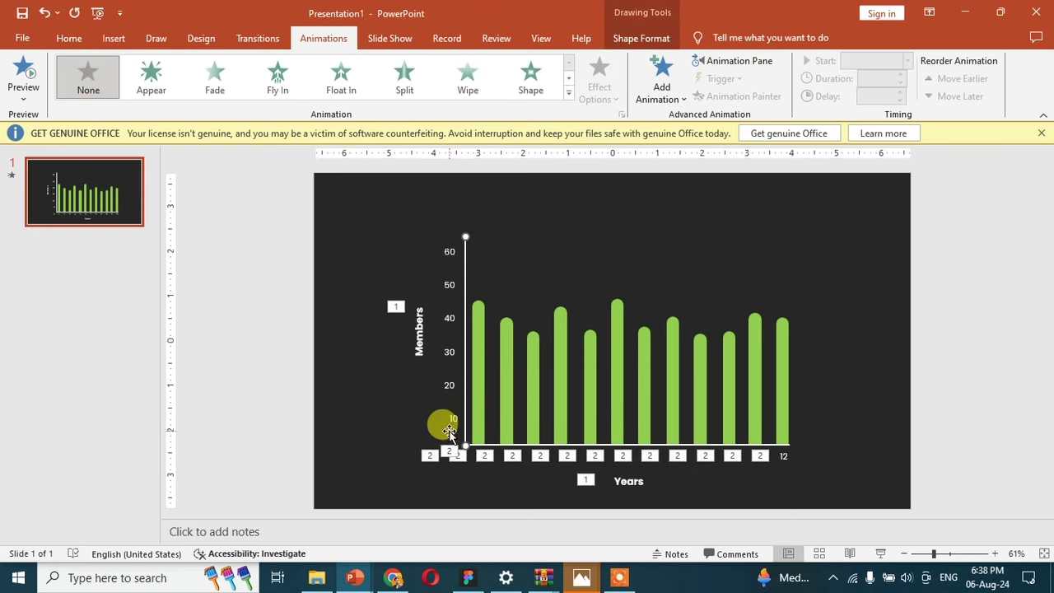
left_click(451, 420, "ctrl")
scroll(440, 382, "up", 2)
scroll(440, 382, "up", 3)
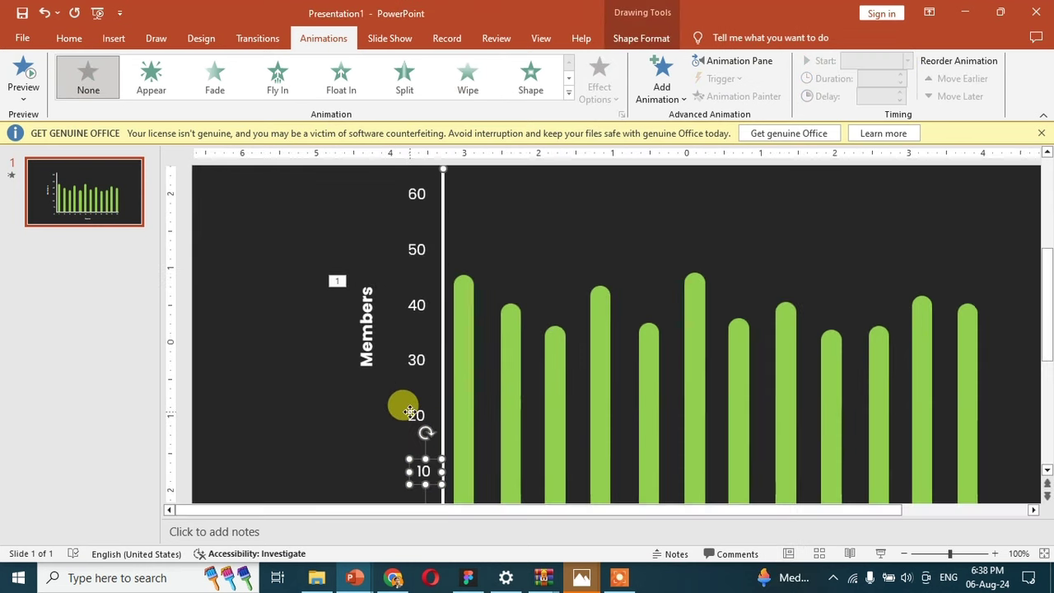
left_click(416, 414, "shift")
left_click(416, 360, "shift")
left_click(415, 305, "shift")
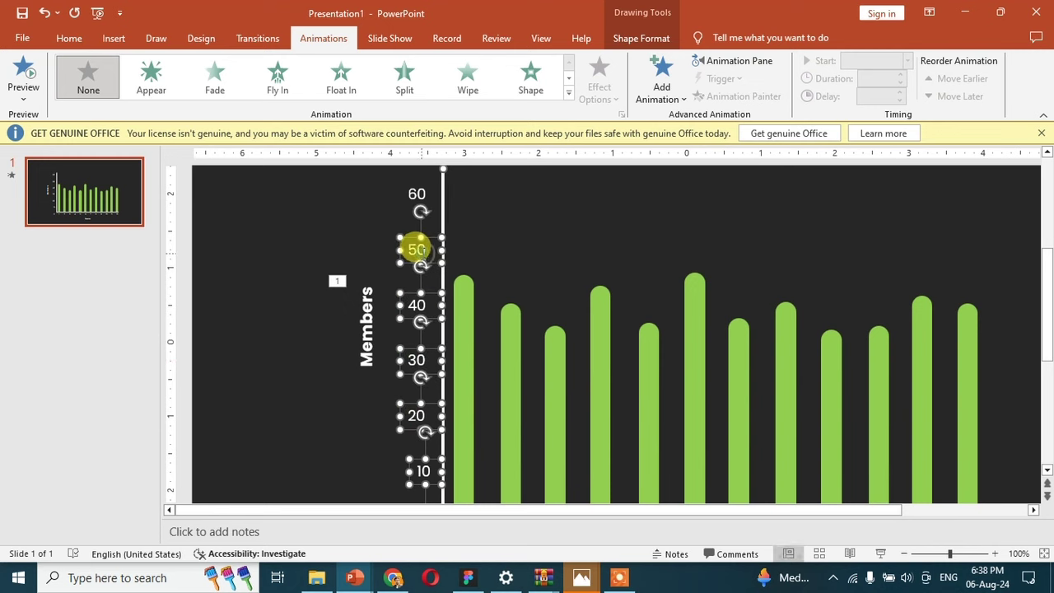
left_click(417, 250, "shift")
scroll(415, 247, "up", 1)
left_click(416, 230, "shift")
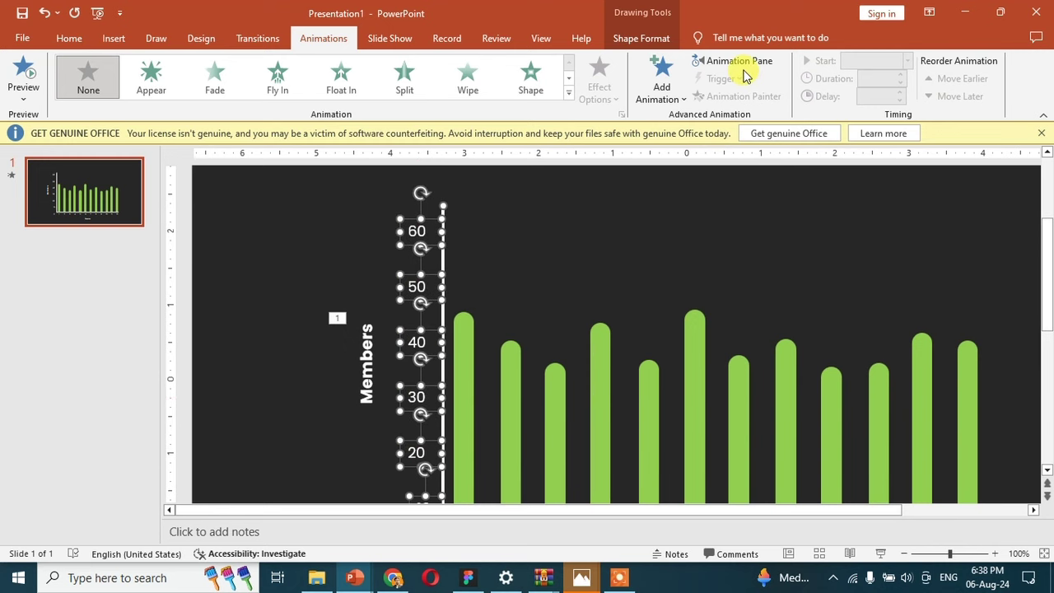
left_click(467, 78)
left_click(598, 83)
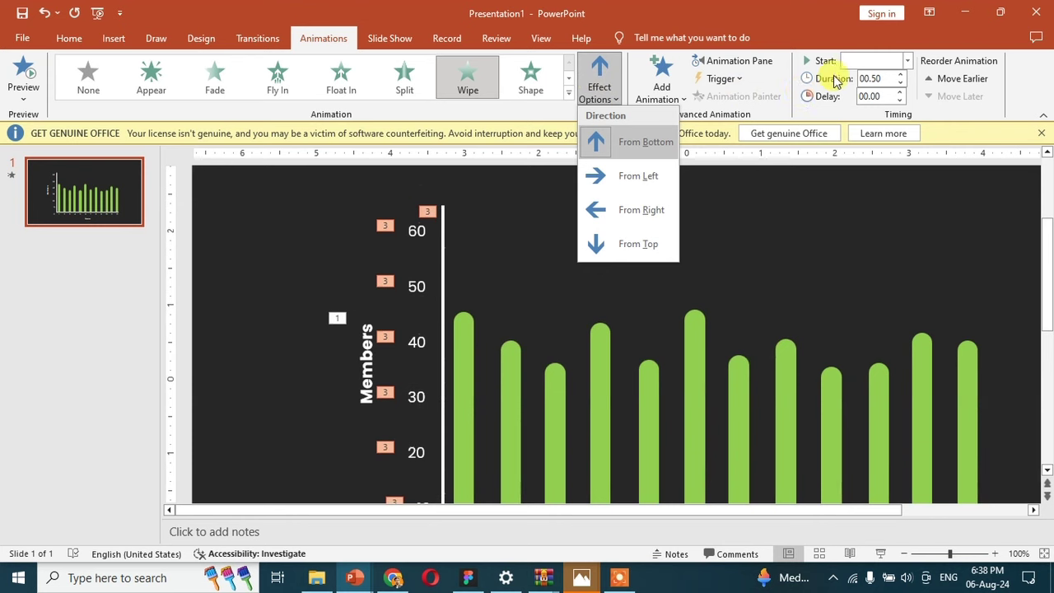
left_click(899, 75)
left_click(899, 75)
left_click(643, 233)
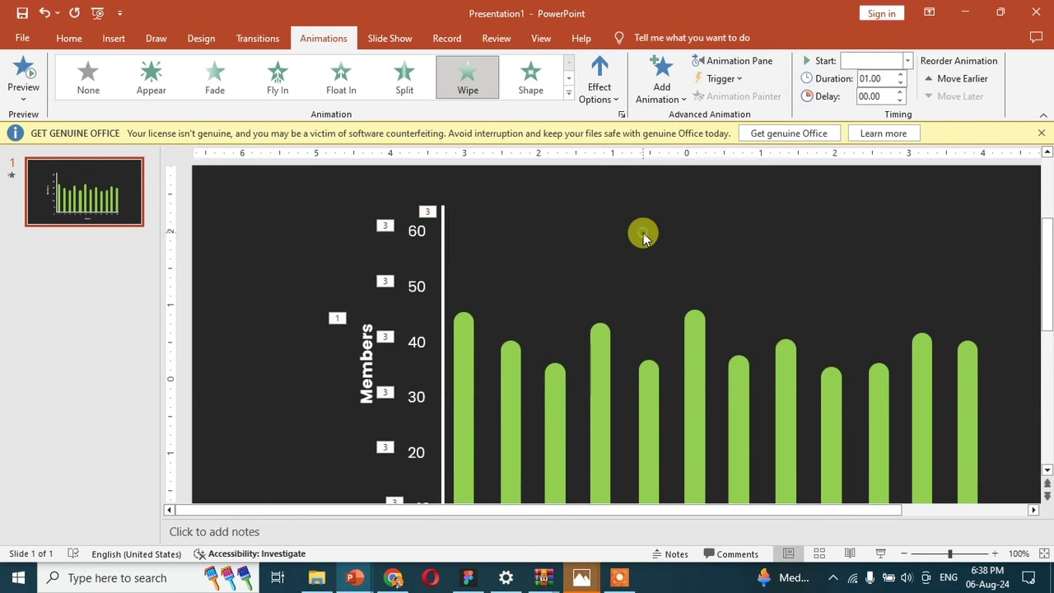
Animate all twelve bars together with a Wipe From Bottom, setting the duration to 00.75.
scroll(643, 233, "down", 2)
left_click(443, 300)
left_click(480, 337, "shift")
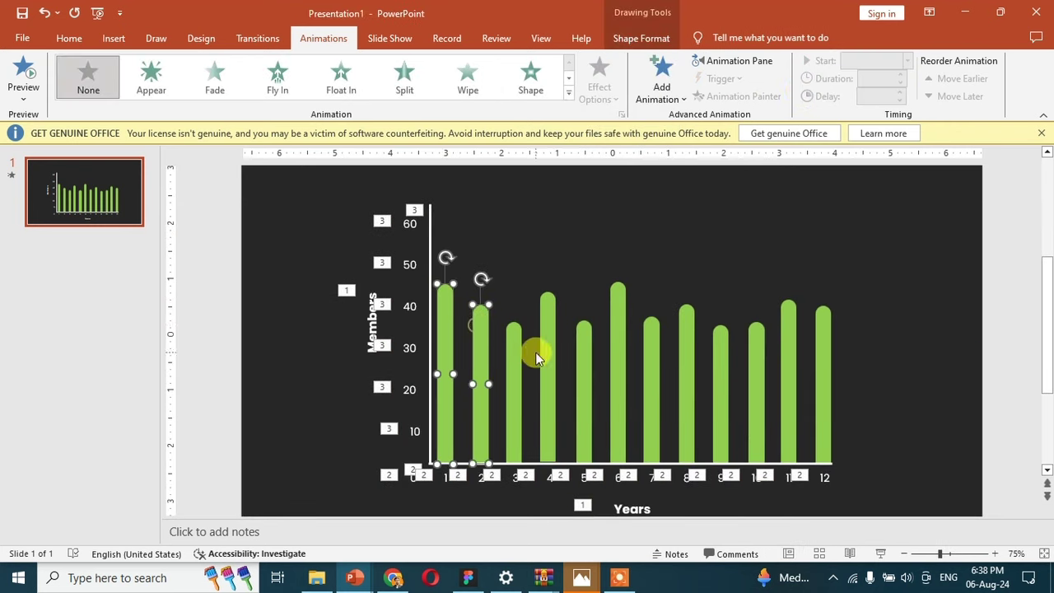
left_click(514, 346, "shift")
left_click(548, 350, "shift")
left_click(580, 368, "shift")
left_click(618, 372, "shift")
left_click(649, 375, "shift")
left_click(682, 368, "shift")
left_click(721, 372, "shift")
left_click(754, 377, "shift")
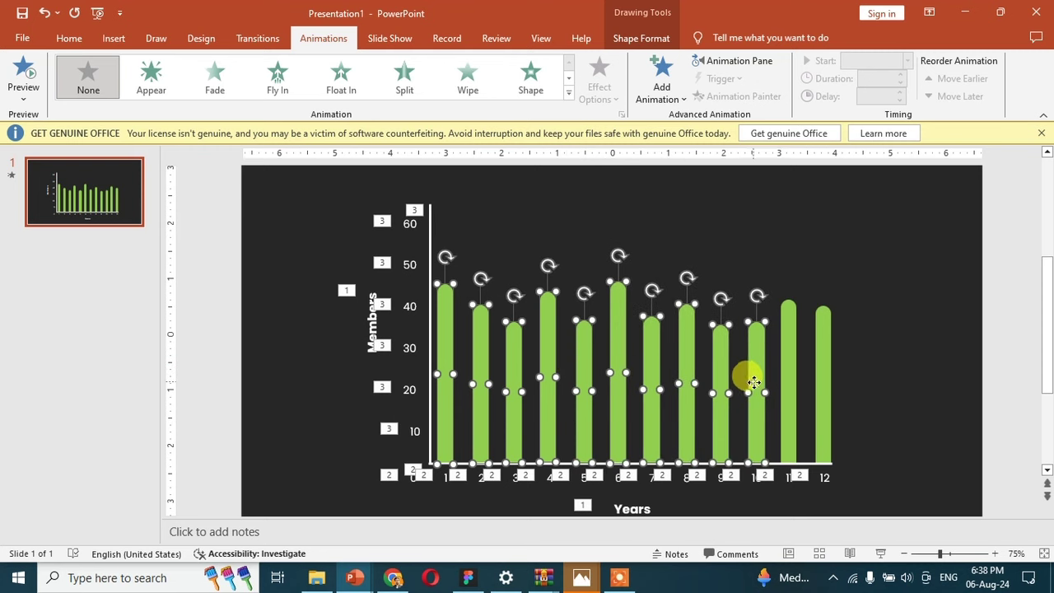
left_click(785, 382, "shift")
left_click(820, 383, "shift")
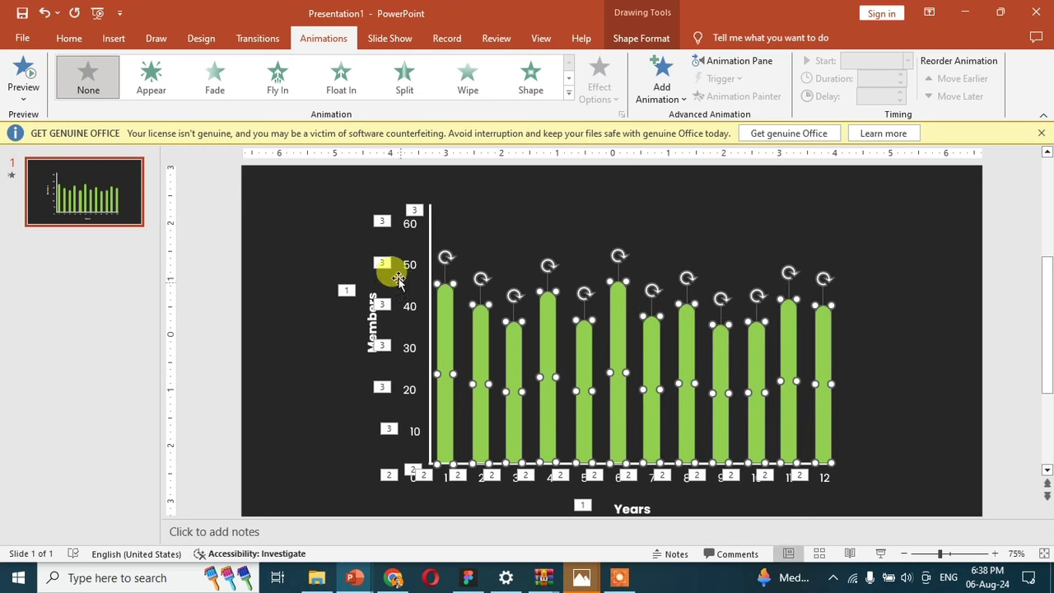
left_click(472, 98)
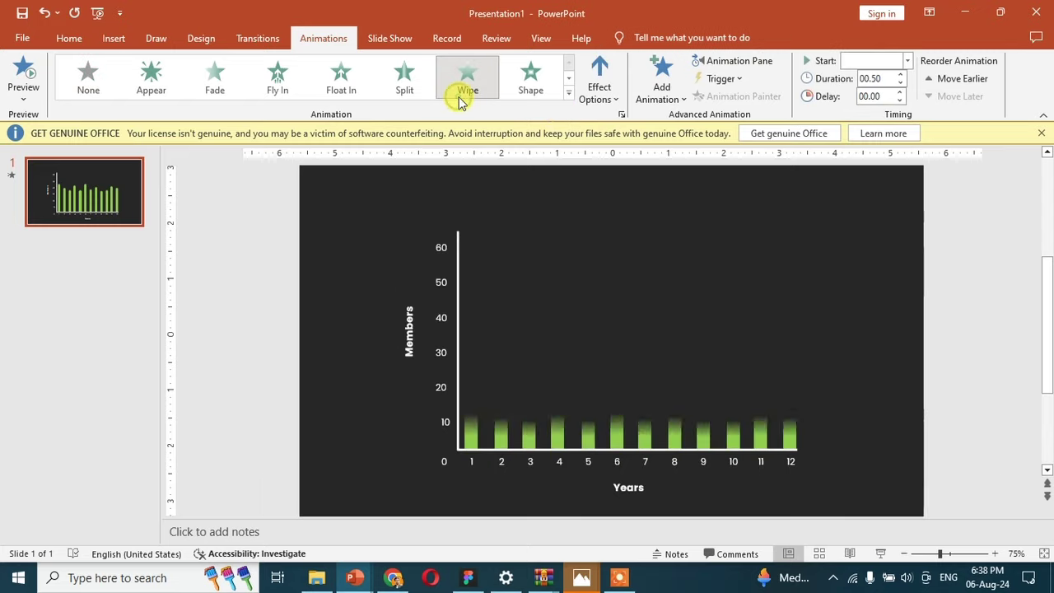
left_click(597, 89)
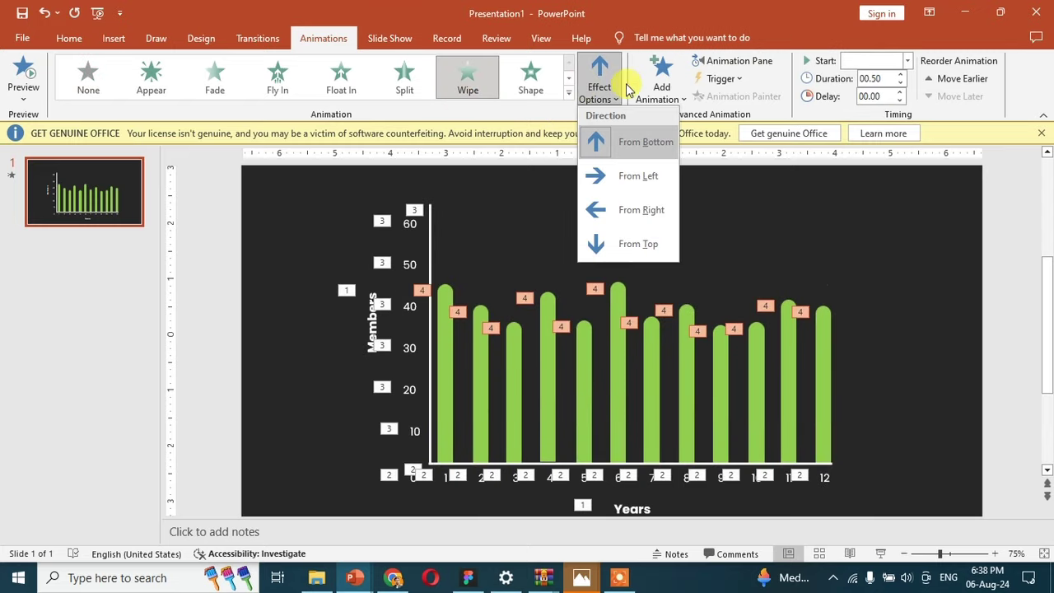
left_click(619, 175)
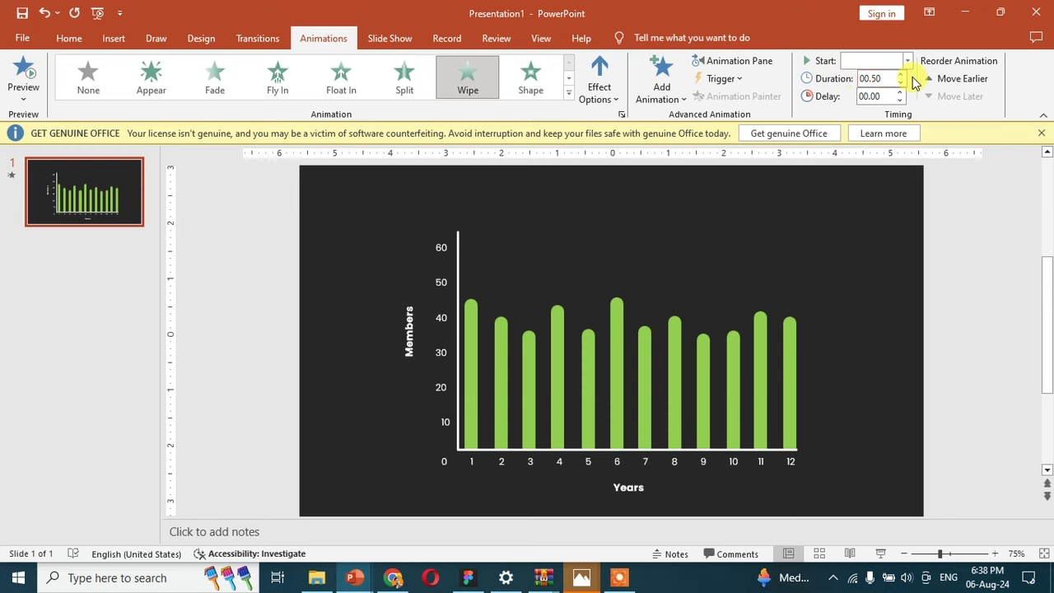
left_click(902, 75)
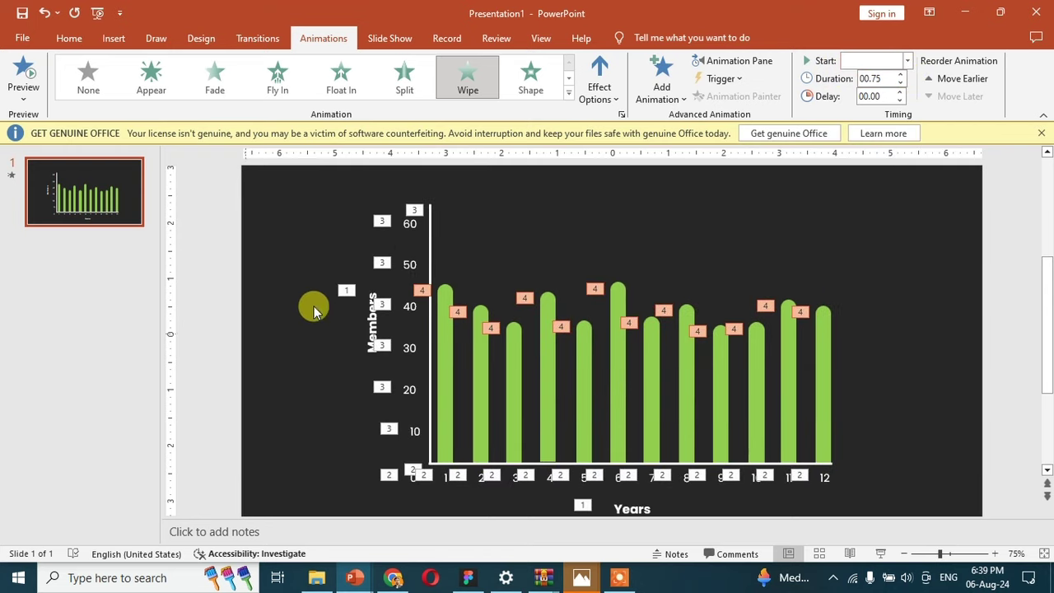
scroll(328, 298, "down", 1)
left_click(331, 244)
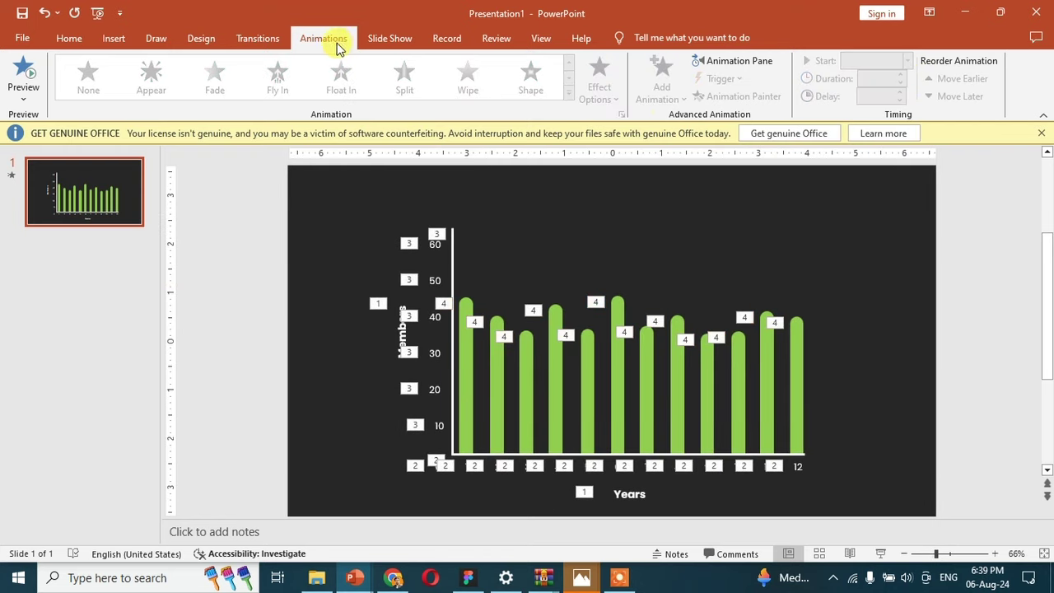
Set every animation on the slide to start after the previous one, and close the Animation Pane.
left_click(735, 61)
left_click(913, 215)
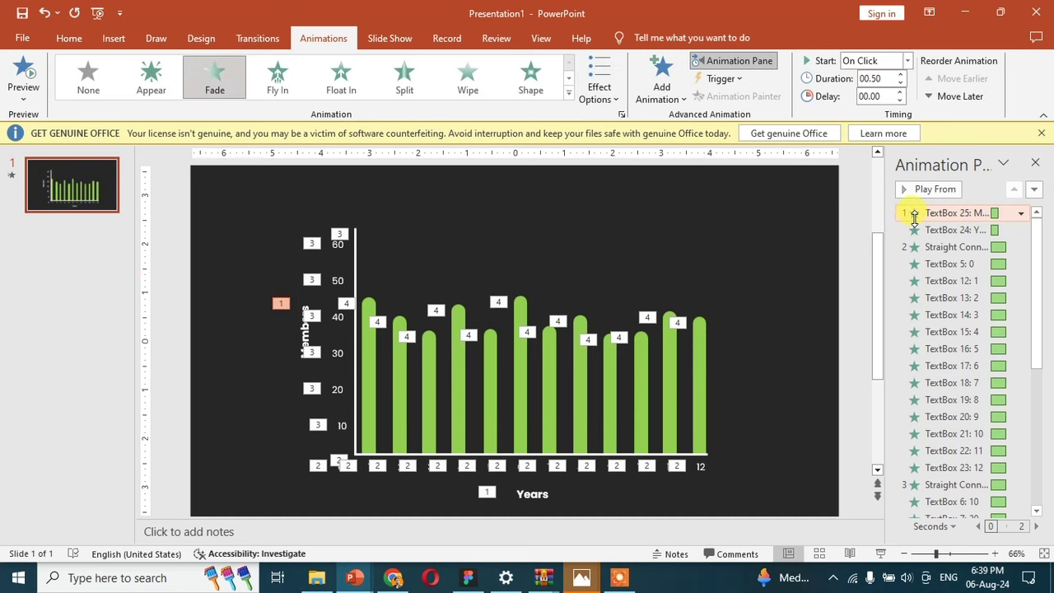
key("ctrl+a")
scroll(976, 365, "down", 5)
scroll(933, 276, "up", 5)
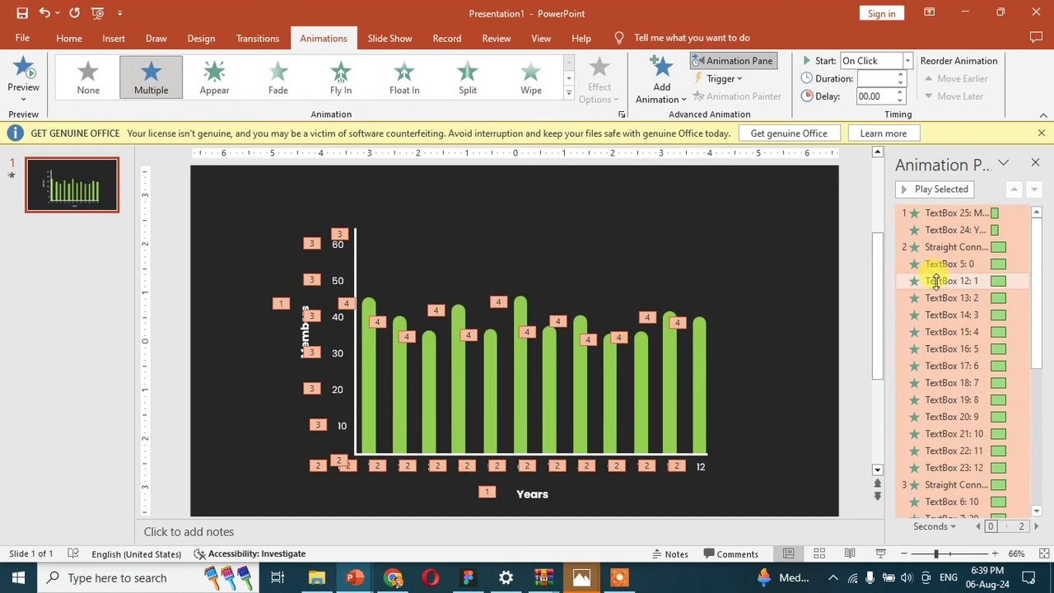
right_click(932, 216)
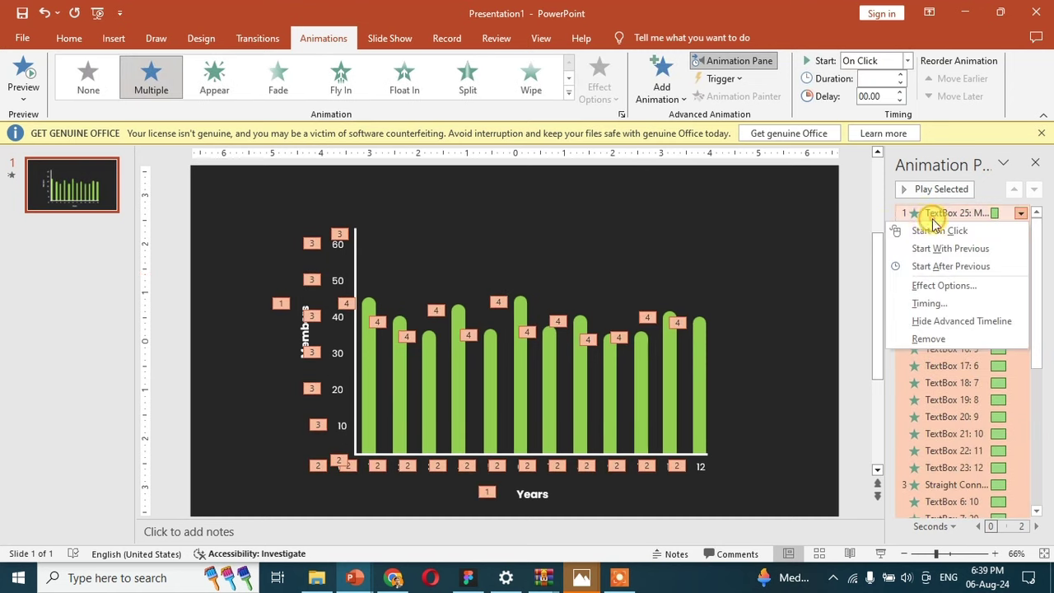
left_click(955, 266)
left_click(857, 275)
left_click(1035, 162)
left_click(69, 38)
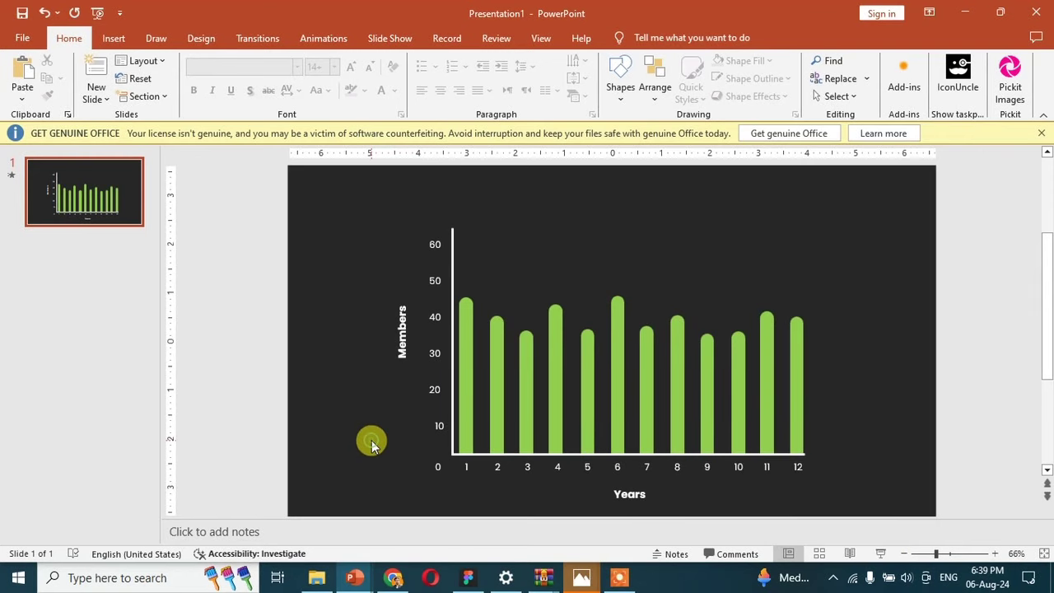
left_click_drag(371, 439, 866, 475)
left_click(796, 467)
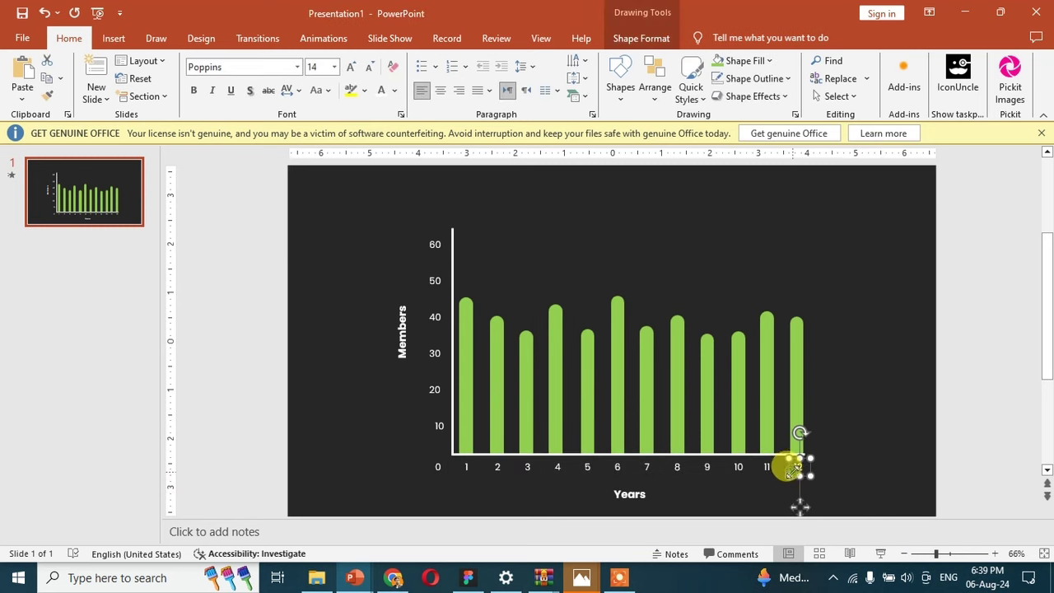
left_click(766, 467, "shift")
left_click(738, 467, "shift")
left_click(706, 467, "shift")
left_click(677, 466, "shift")
left_click(647, 466, "shift")
left_click(617, 466, "shift")
left_click(587, 467, "shift")
left_click(558, 467, "shift")
left_click(527, 467, "shift")
left_click(497, 467, "shift")
left_click(466, 467, "shift")
left_click(438, 467)
Set the animations of the horizontal axis numbers 0 to 12 to start With Previous, leaving out the axis line.
left_click_drag(378, 450, 878, 481)
scroll(658, 444, "up", 9, "ctrl")
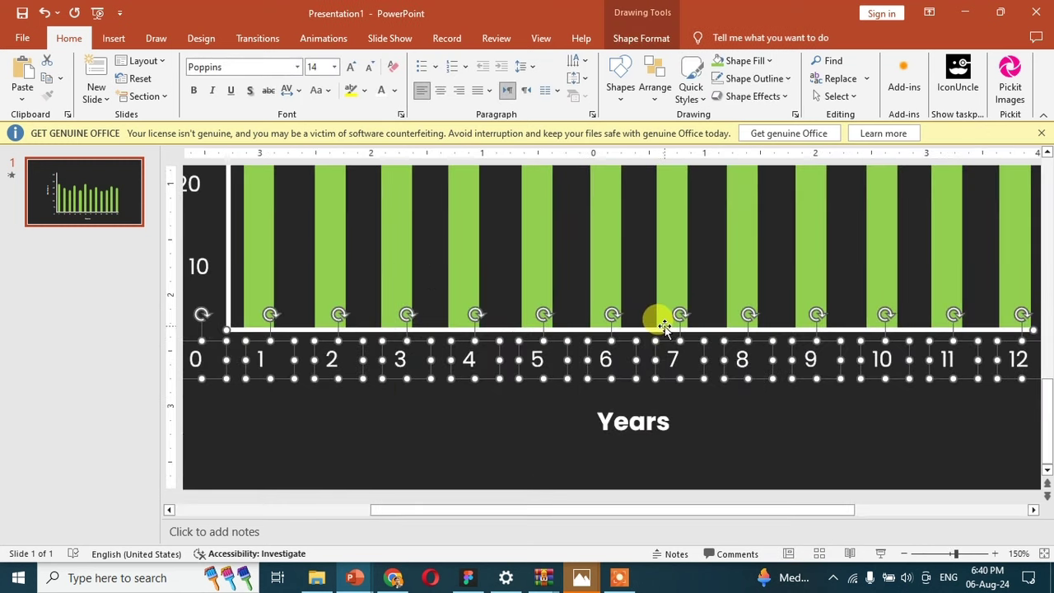
left_click(323, 38)
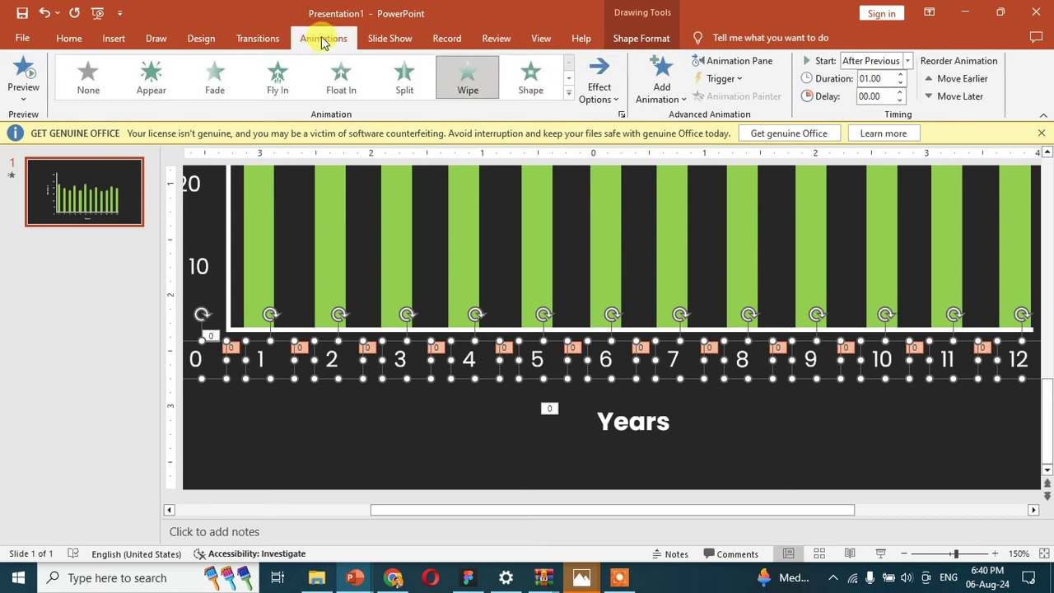
left_click(906, 62)
left_click(899, 93)
scroll(270, 313, "down", 6)
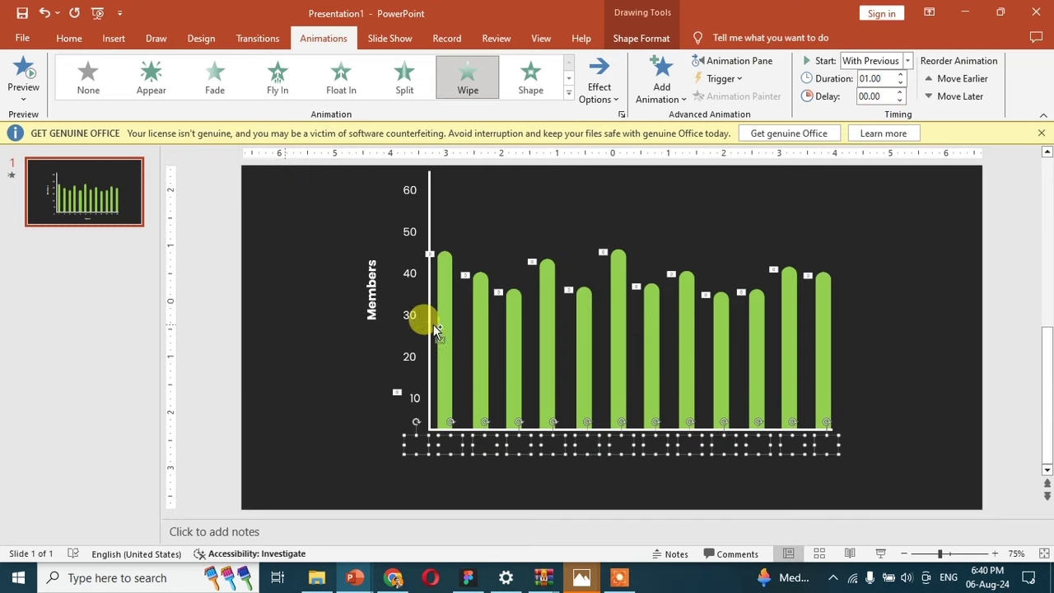
left_click(346, 393)
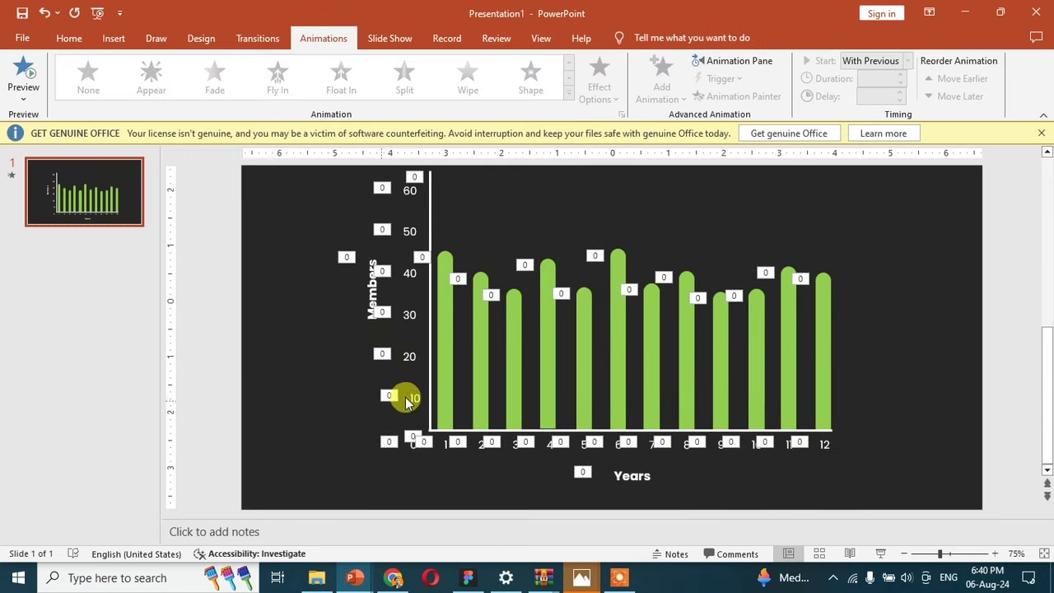
Set the animations of the vertical axis numbers 10 to 60 to start With Previous.
left_click(409, 399)
scroll(398, 349, "up", 5)
left_click(463, 300, "shift")
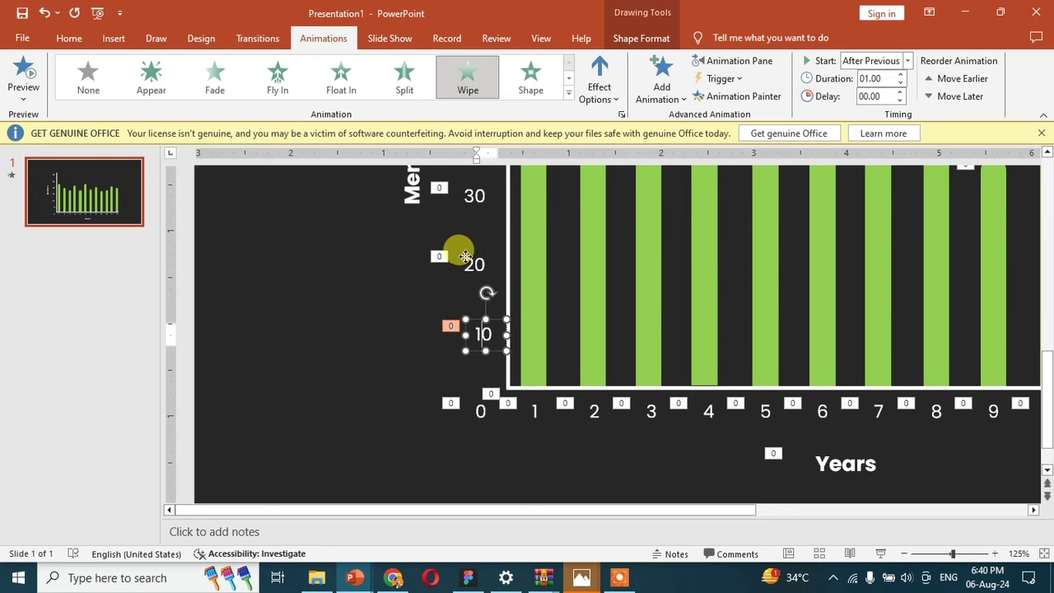
scroll(461, 252, "up", 1)
scroll(457, 191, "up", 1)
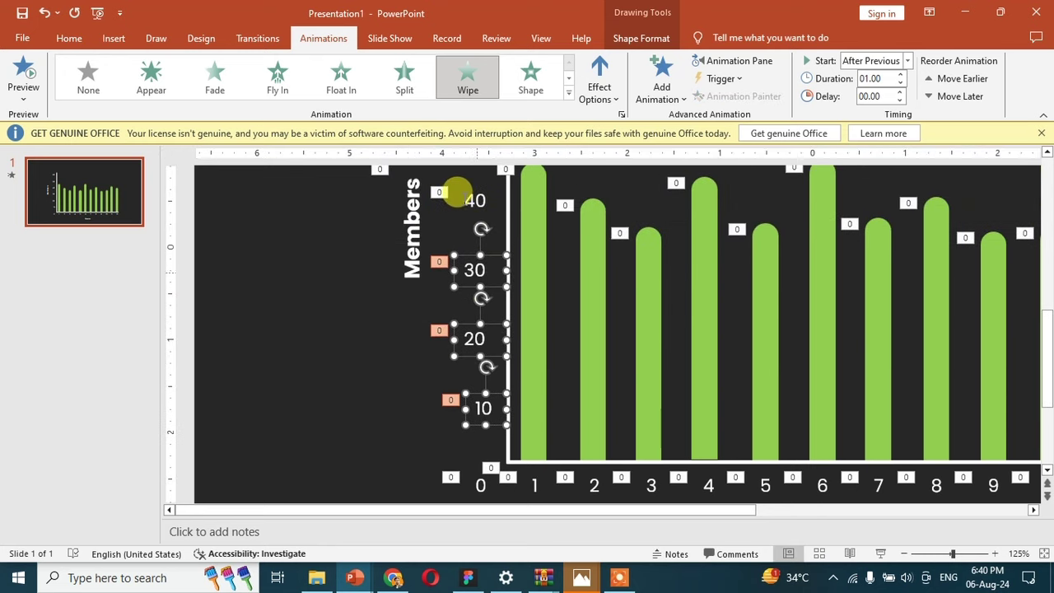
scroll(466, 202, "up", 4)
left_click(466, 279, "shift")
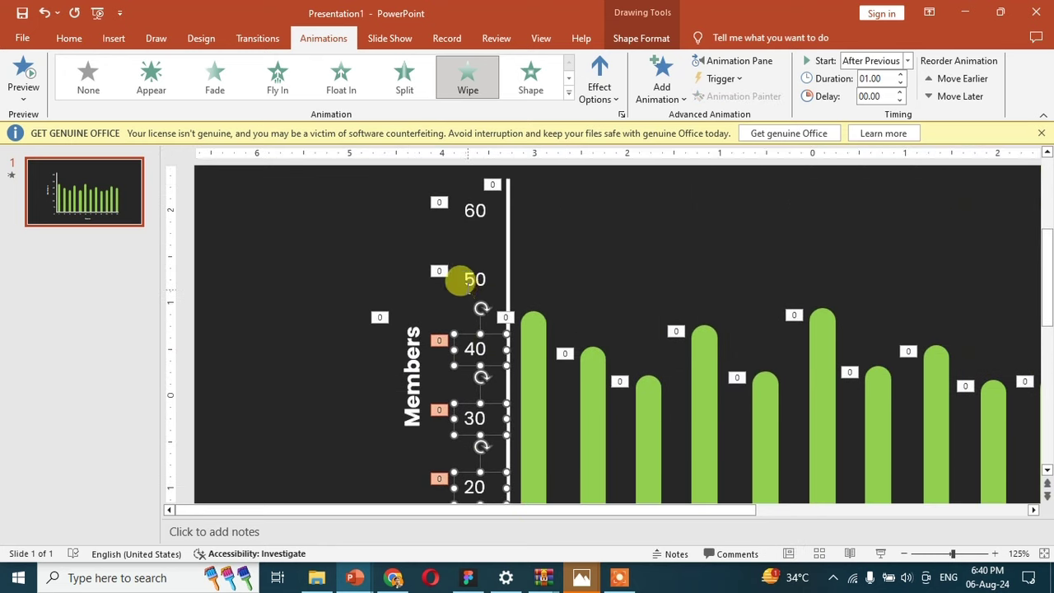
left_click(476, 212, "shift")
scroll(477, 215, "up", 2)
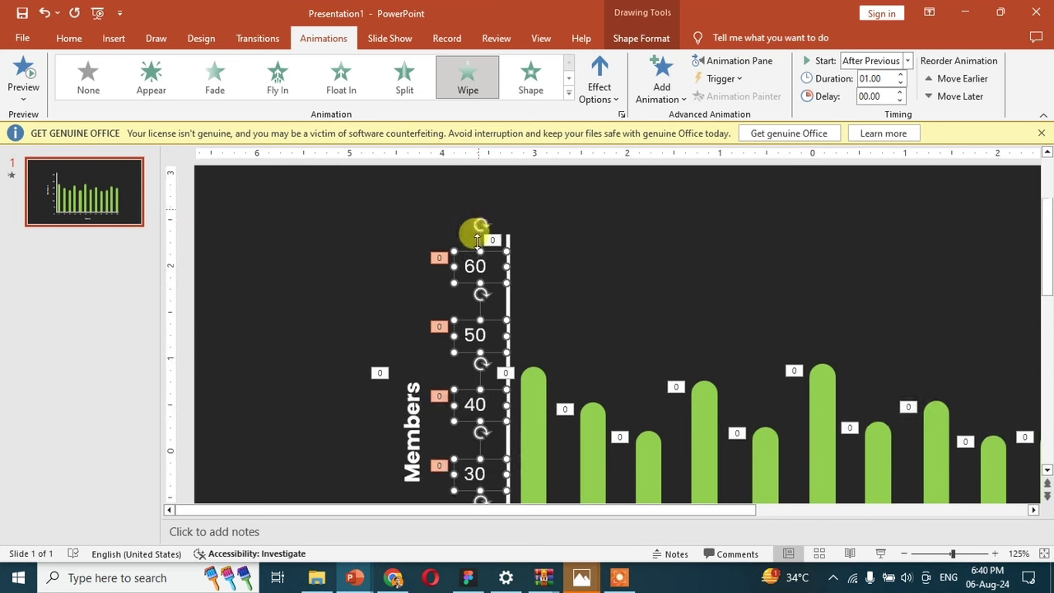
left_click(906, 61)
left_click(893, 94)
scroll(662, 297, "down", 5, "ctrl")
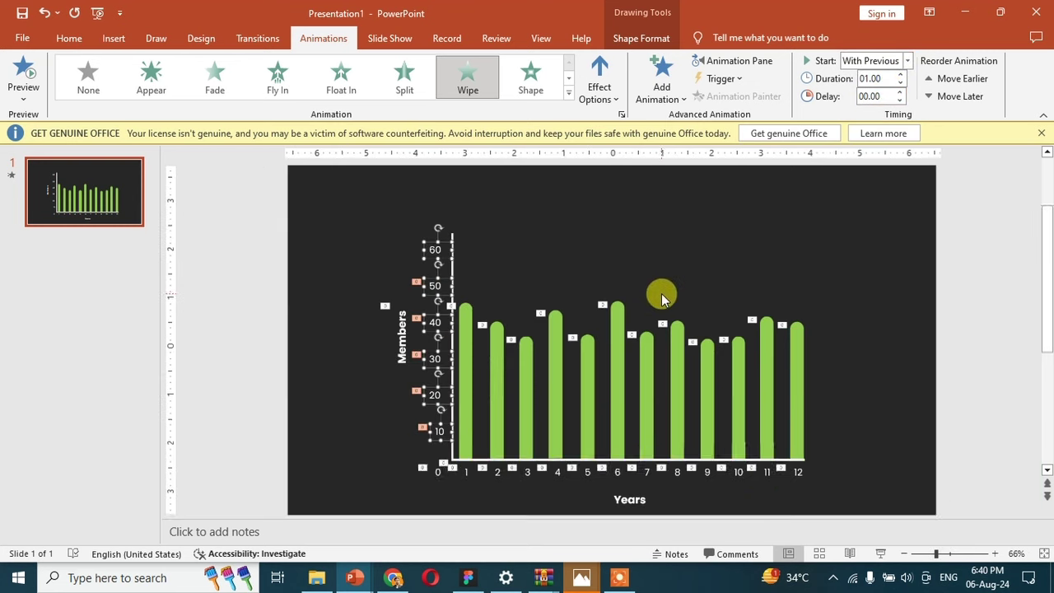
Select the first green bar, above number 1 on the horizontal axis.
left_click(470, 363)
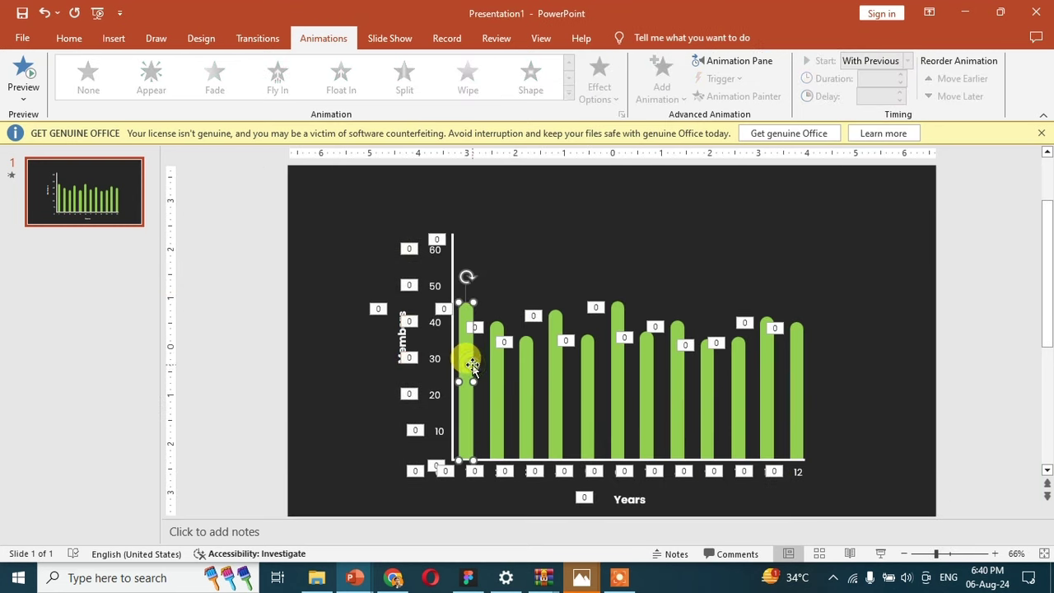